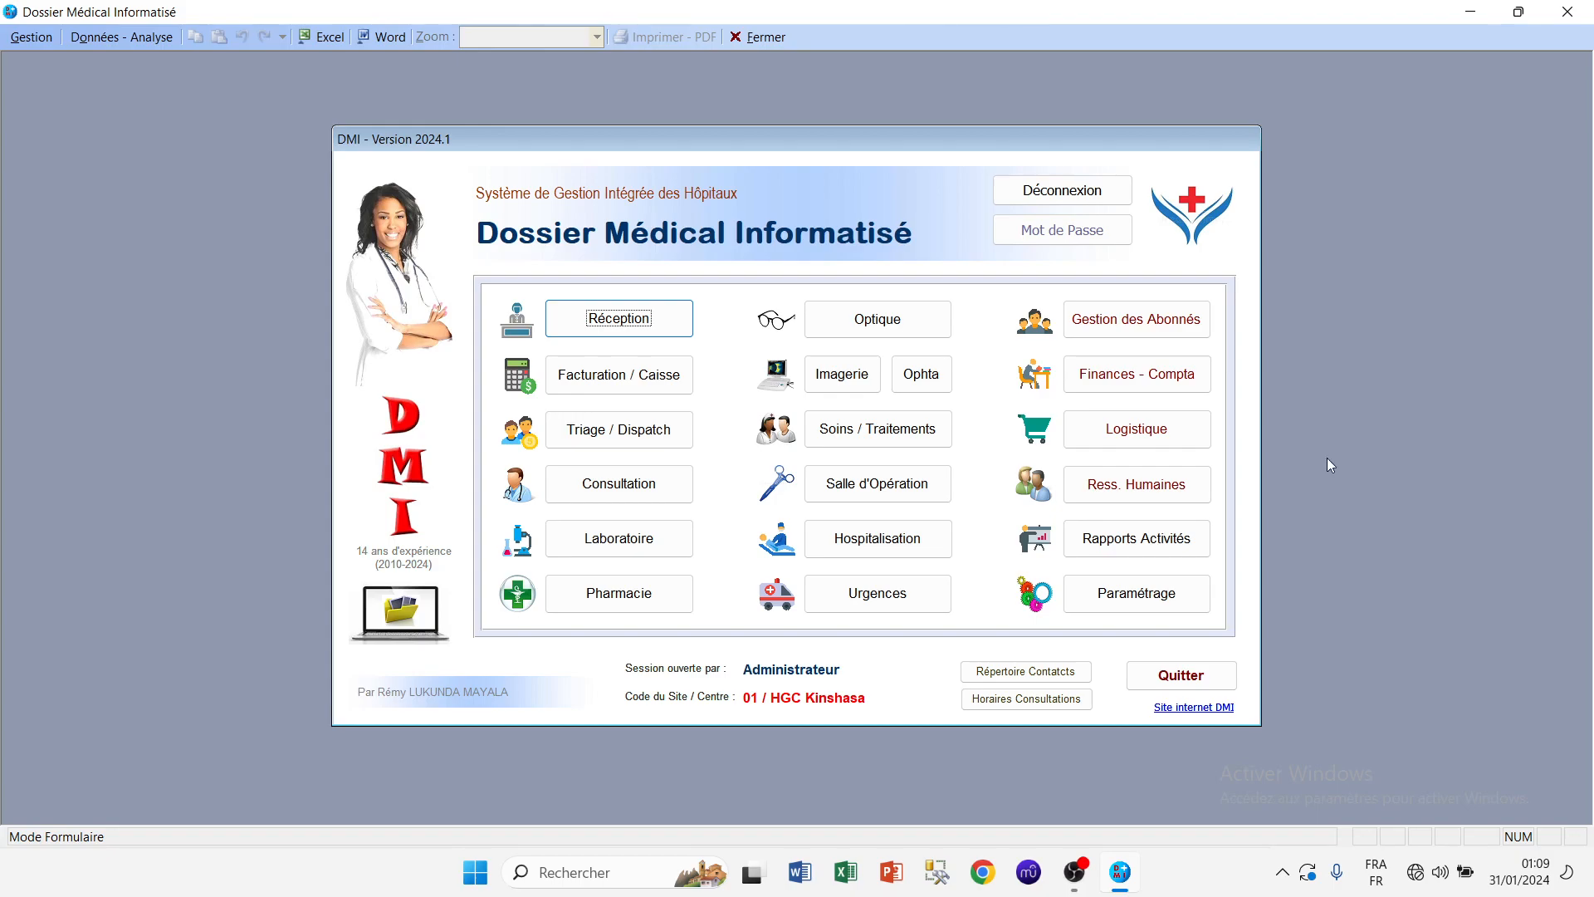
# Step: Open the Réception screen from the DMI home panel
pyautogui.click(591, 317)
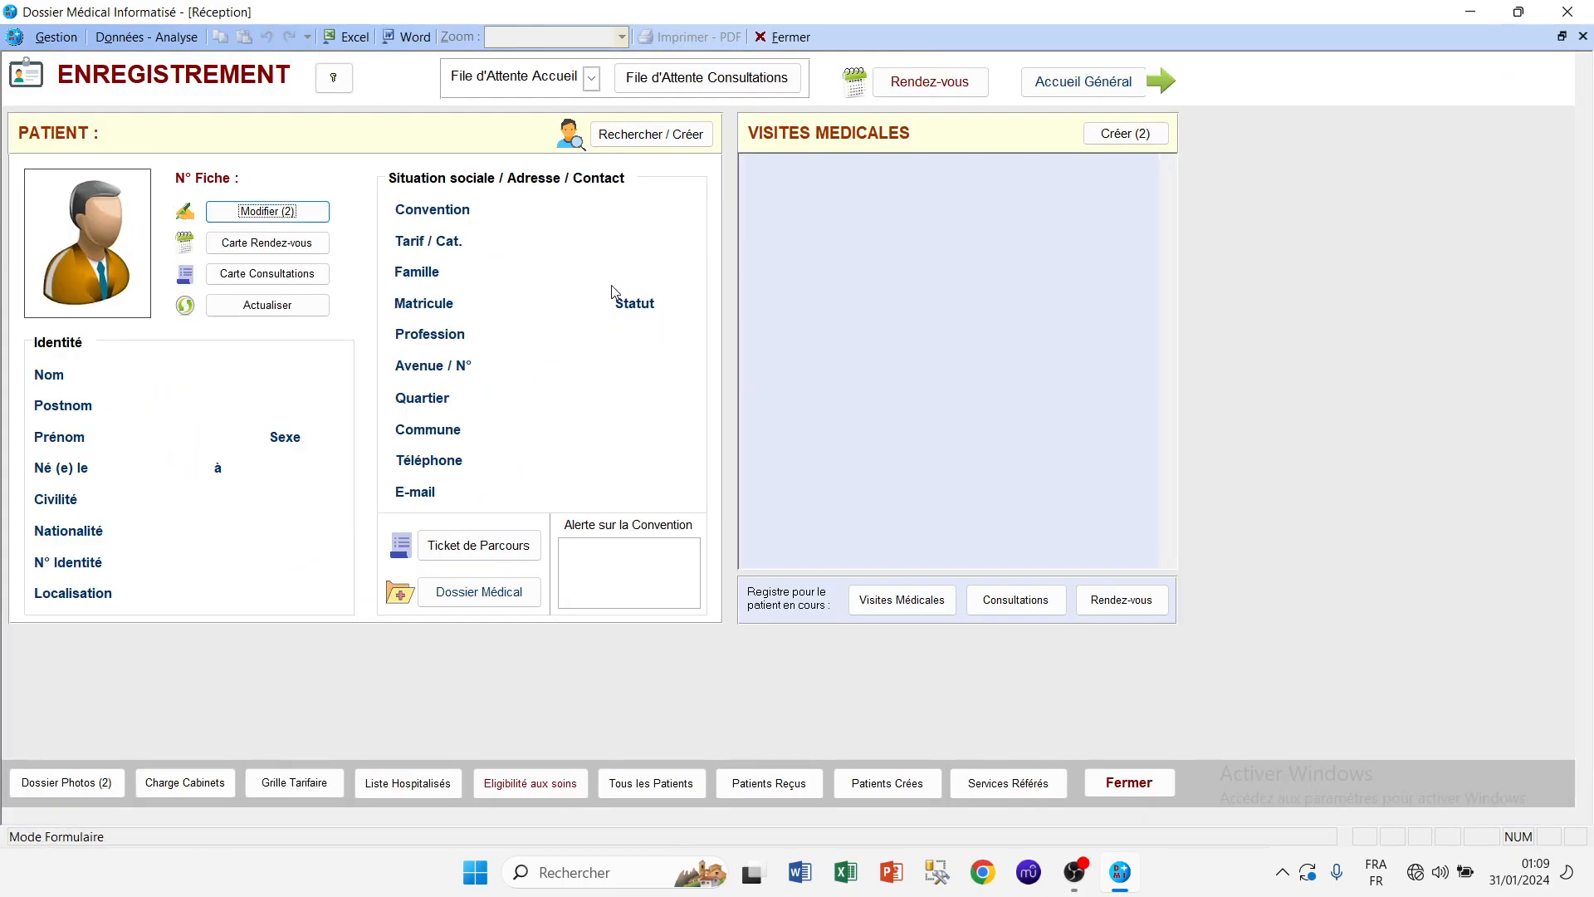
# Step: Open the Patients list via Rechercher / Créer and start a new patient record
pyautogui.click(667, 141)
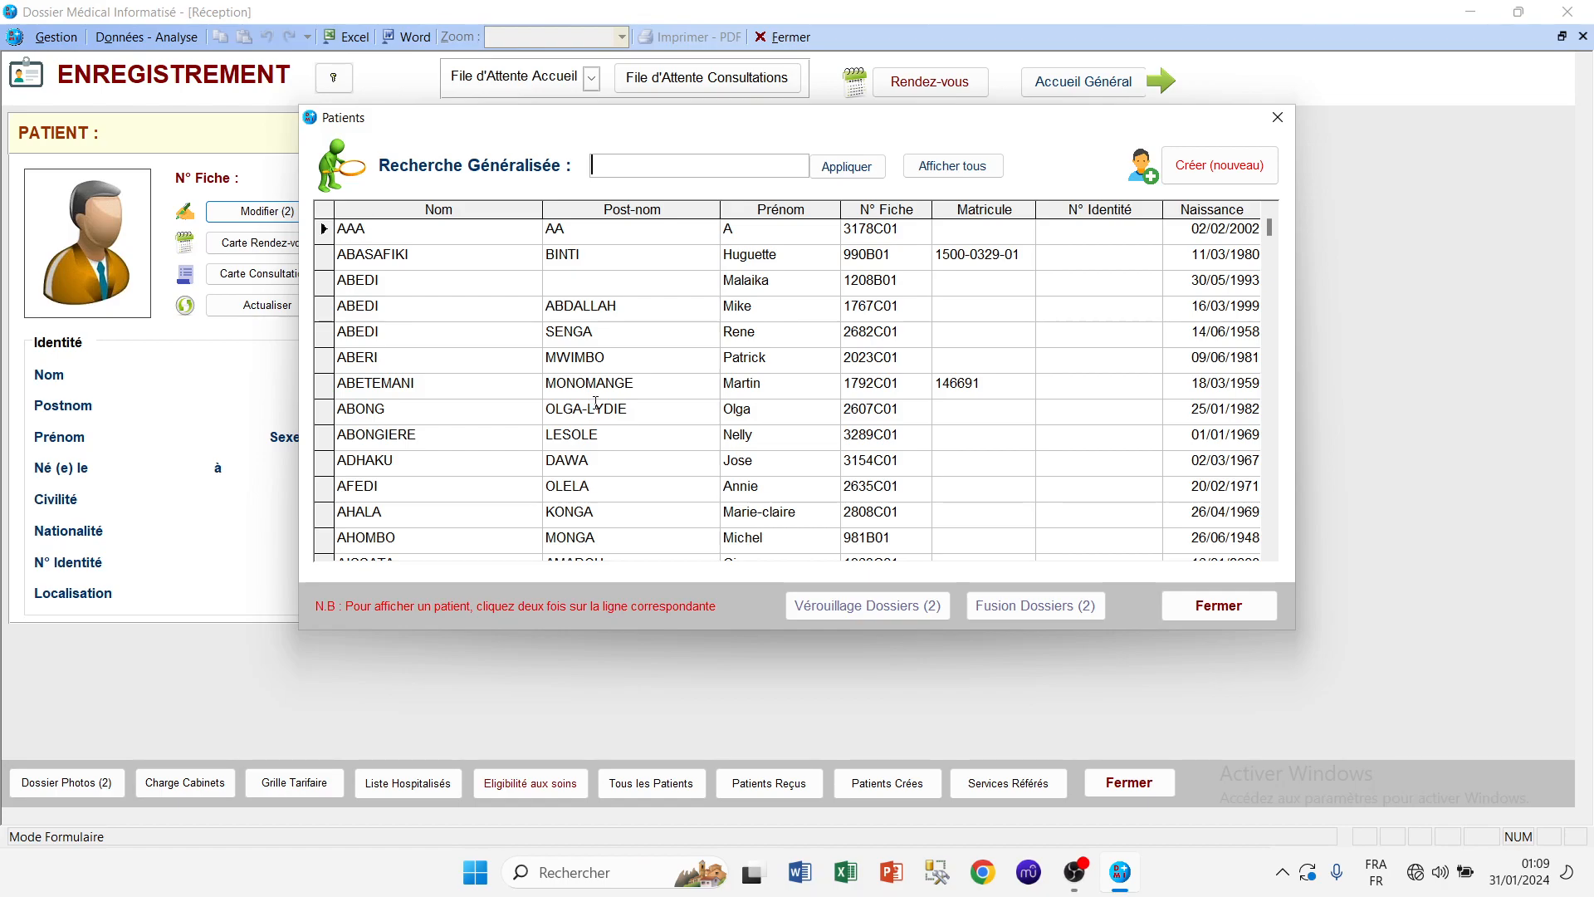
pyautogui.click(1220, 166)
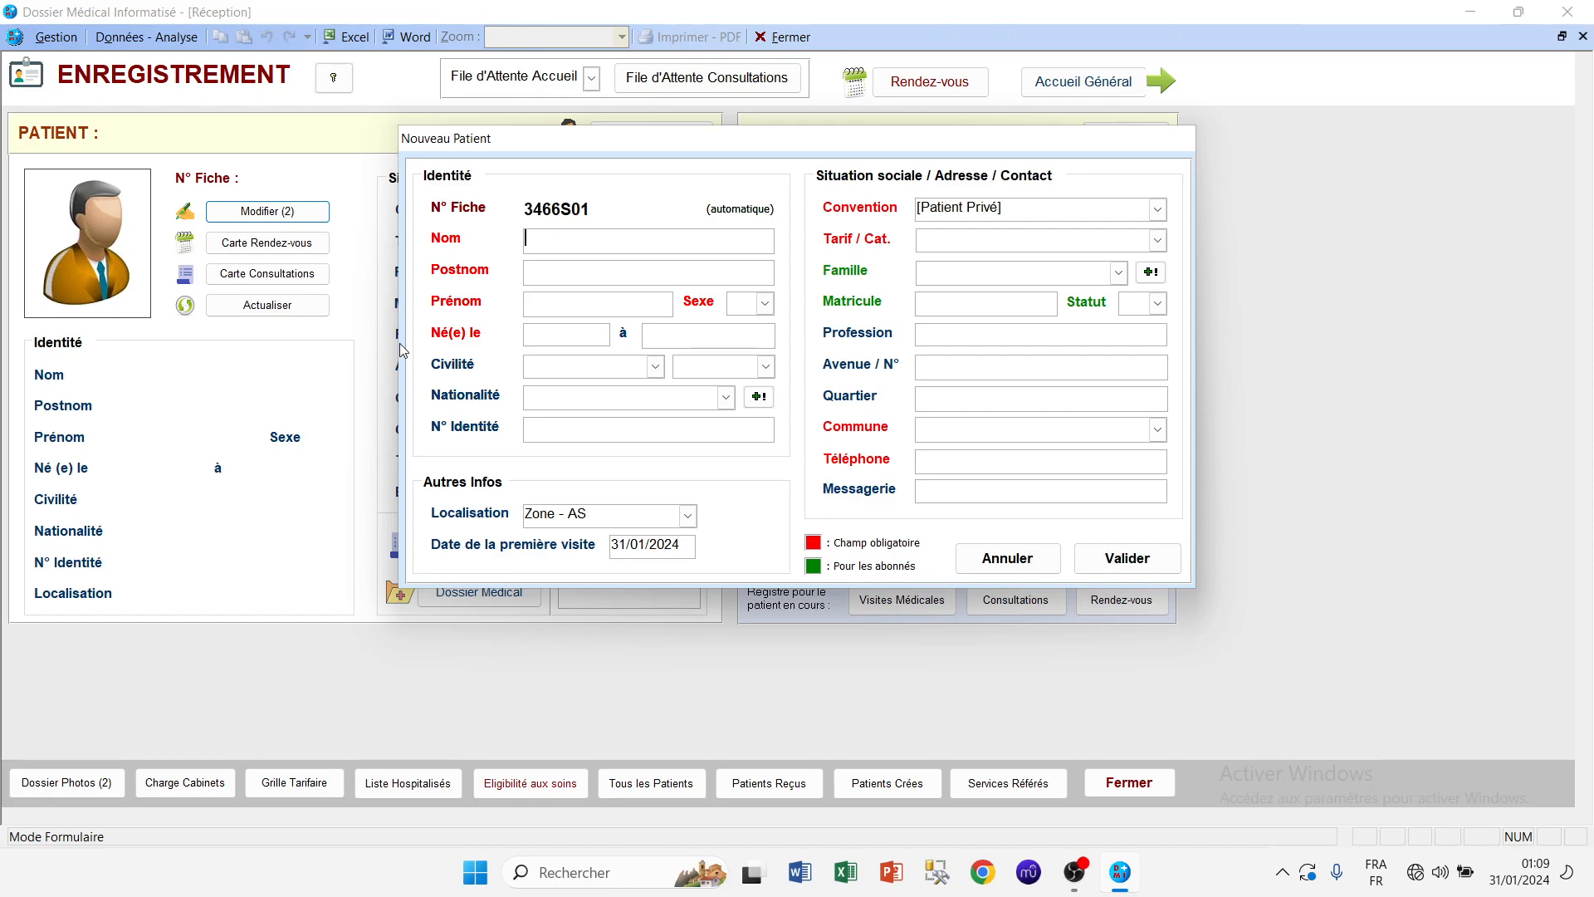
# Step: Enter the patient's Nom, Postnom and Prénom in the new patient form
pyautogui.press('Tab')
pyautogui.press('Tab')
pyautogui.press('Tab')
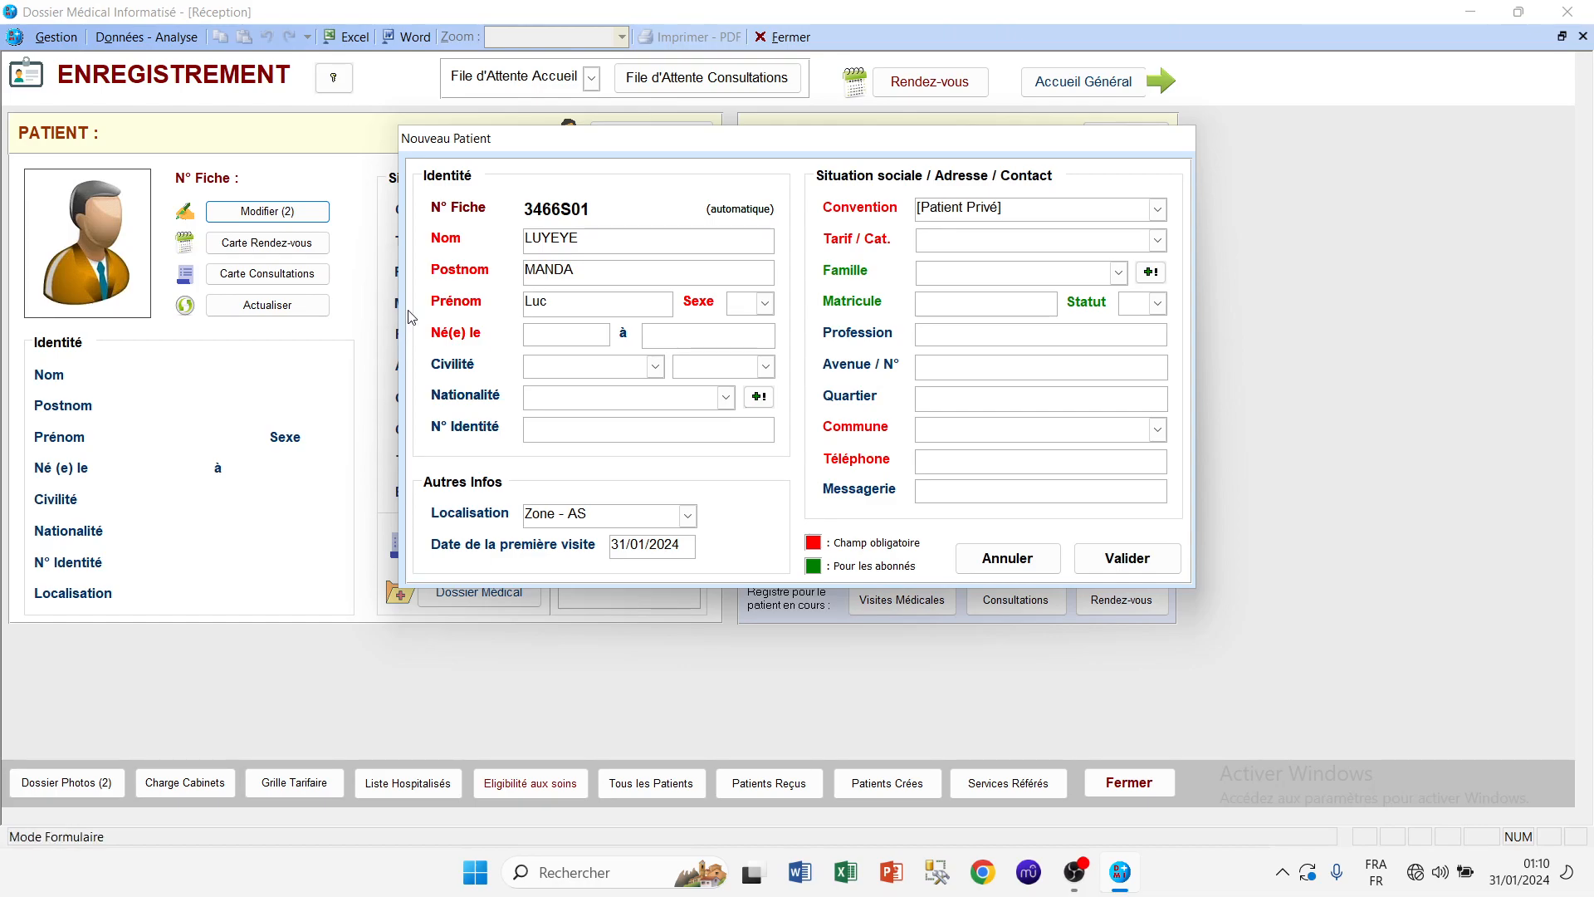
pyautogui.click(764, 304)
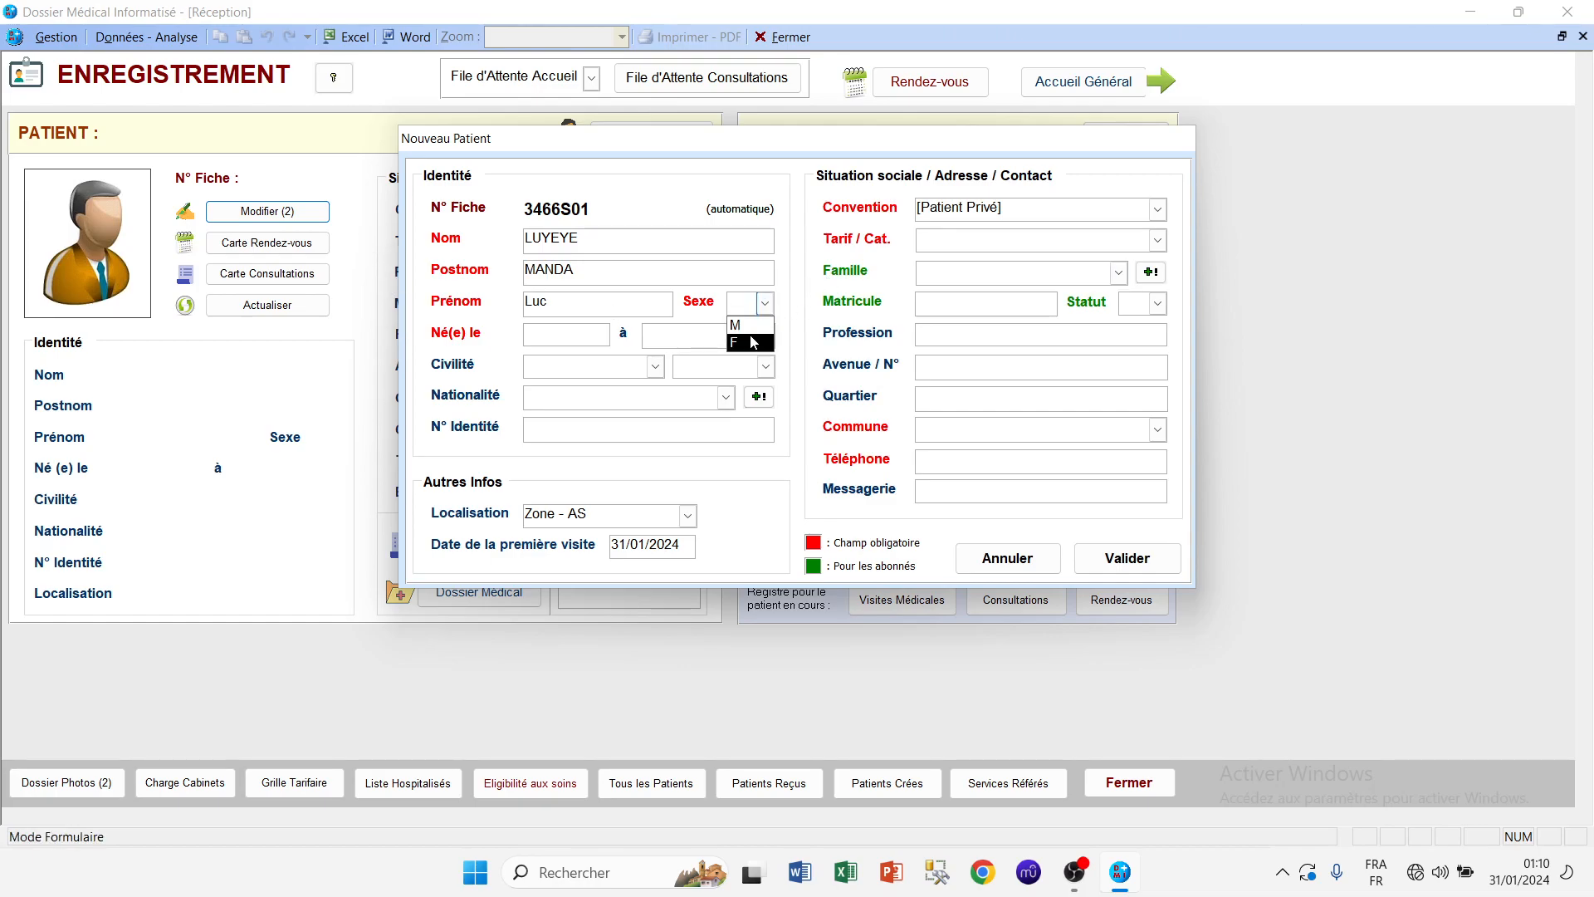
pyautogui.click(752, 343)
pyautogui.click(526, 331)
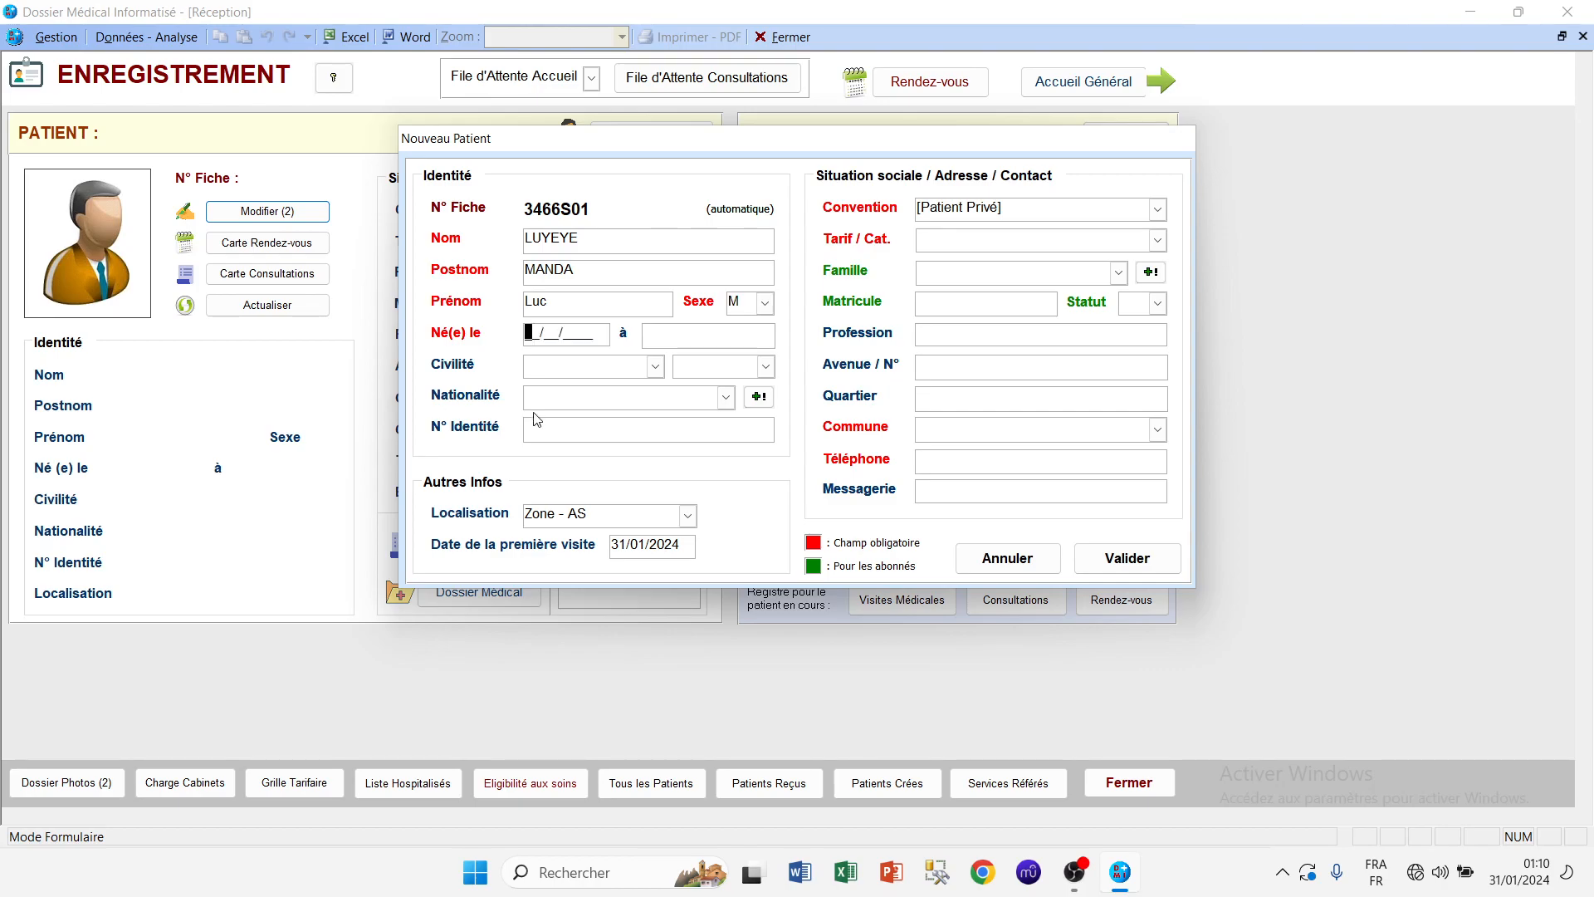
pyautogui.write('03/04/2010')
pyautogui.click(712, 332)
pyautogui.write('Kinshasa')
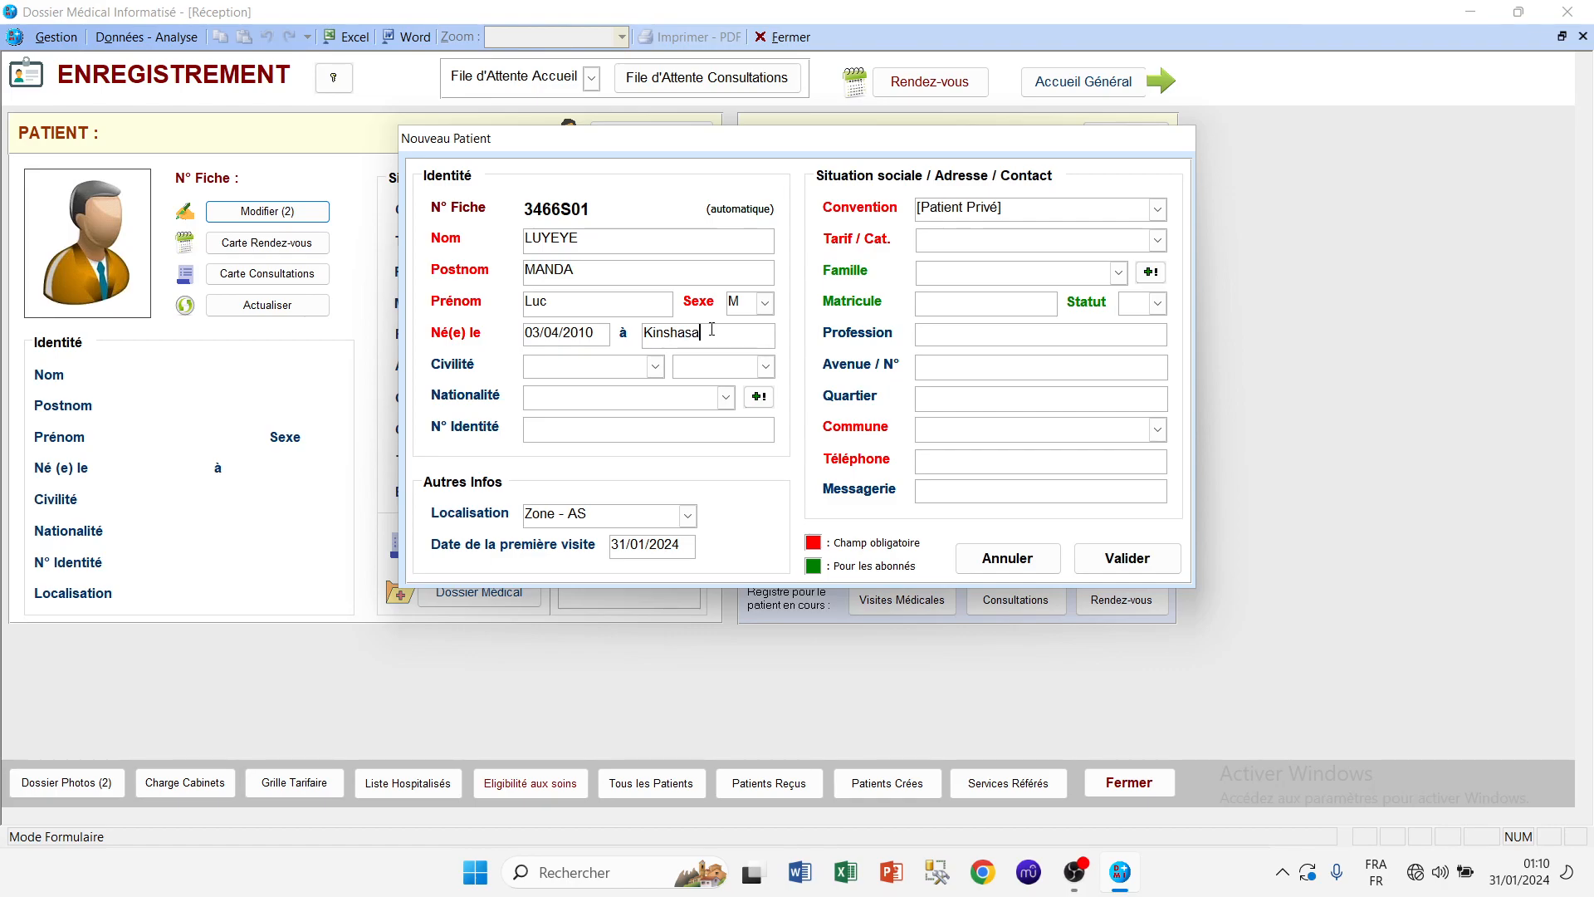
# Step: Set civility to Monsieur, marital status Célibataire and nationality Congolaise (RDC)
pyautogui.click(656, 370)
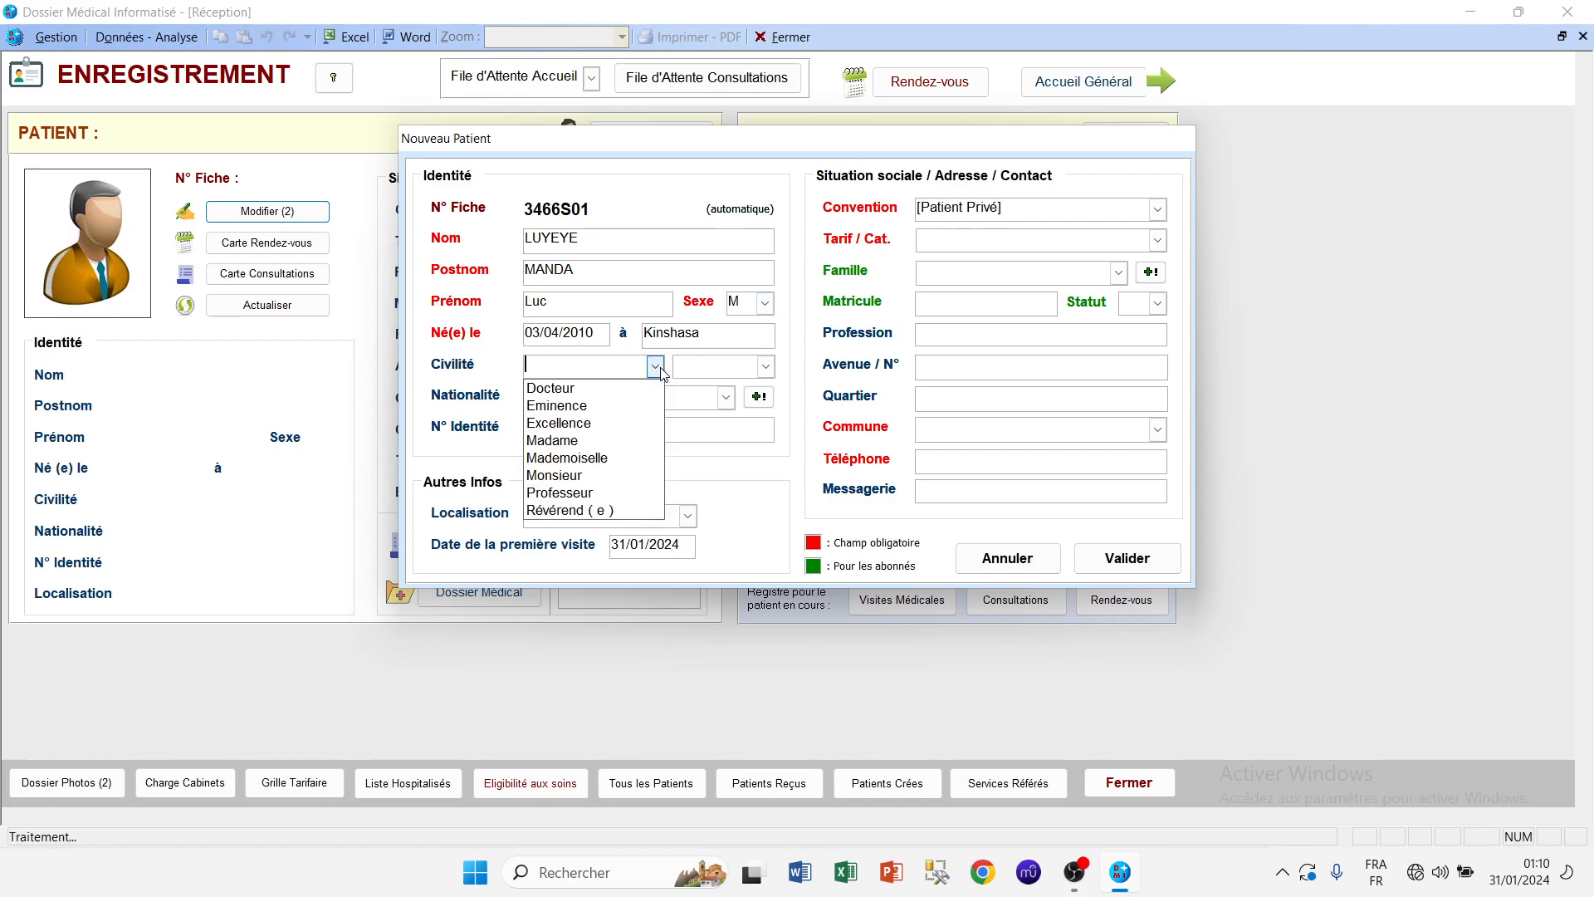
pyautogui.click(618, 475)
pyautogui.click(765, 367)
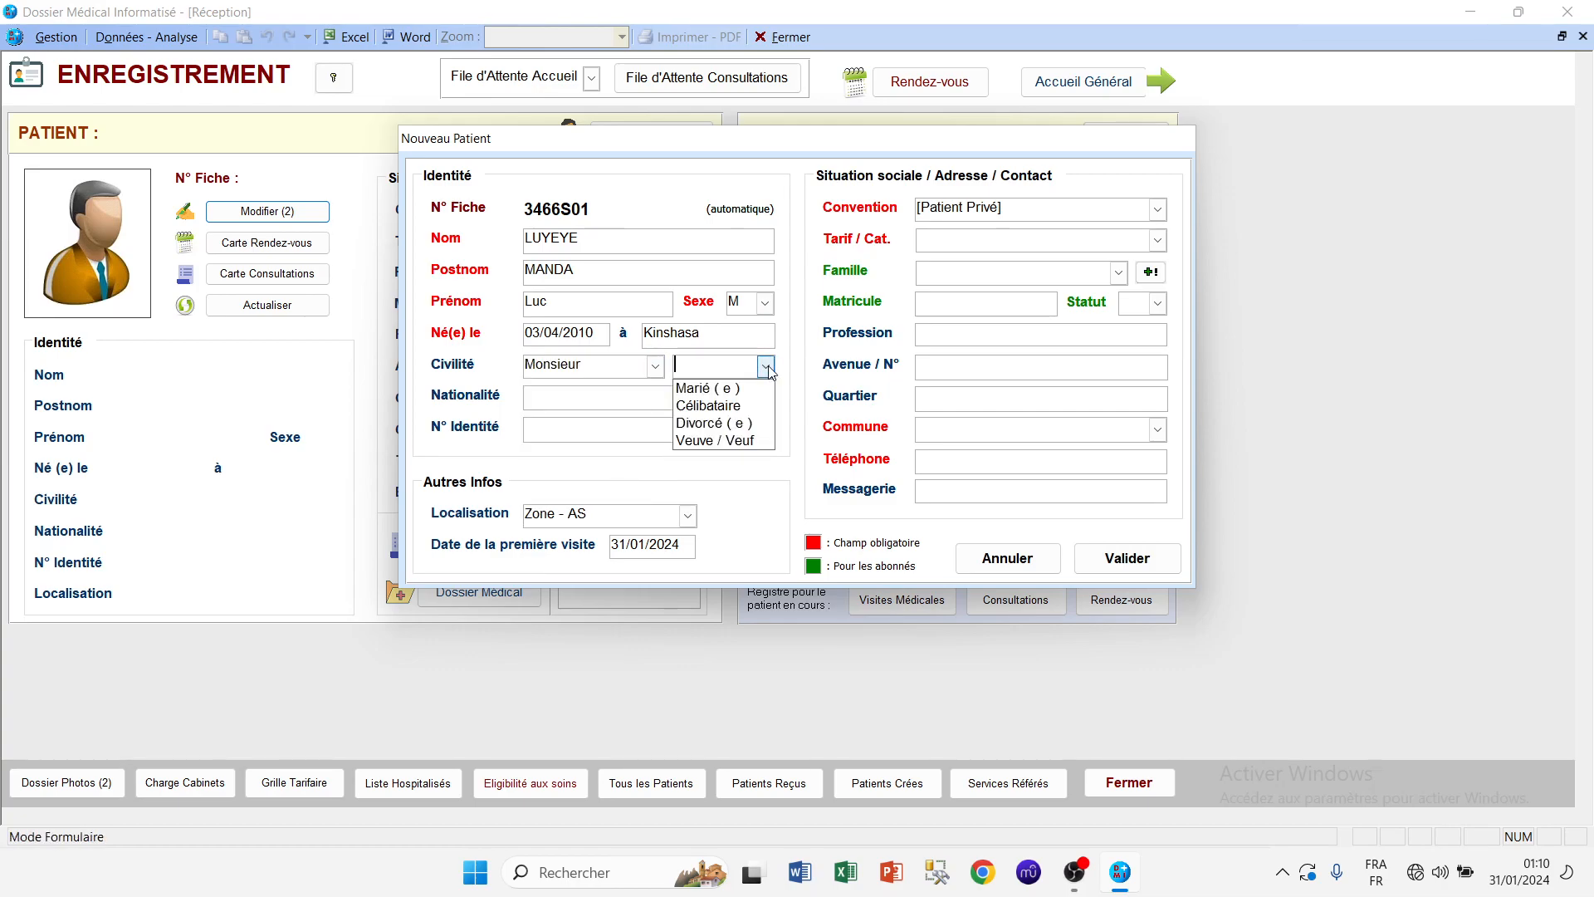
pyautogui.click(714, 405)
pyautogui.click(694, 399)
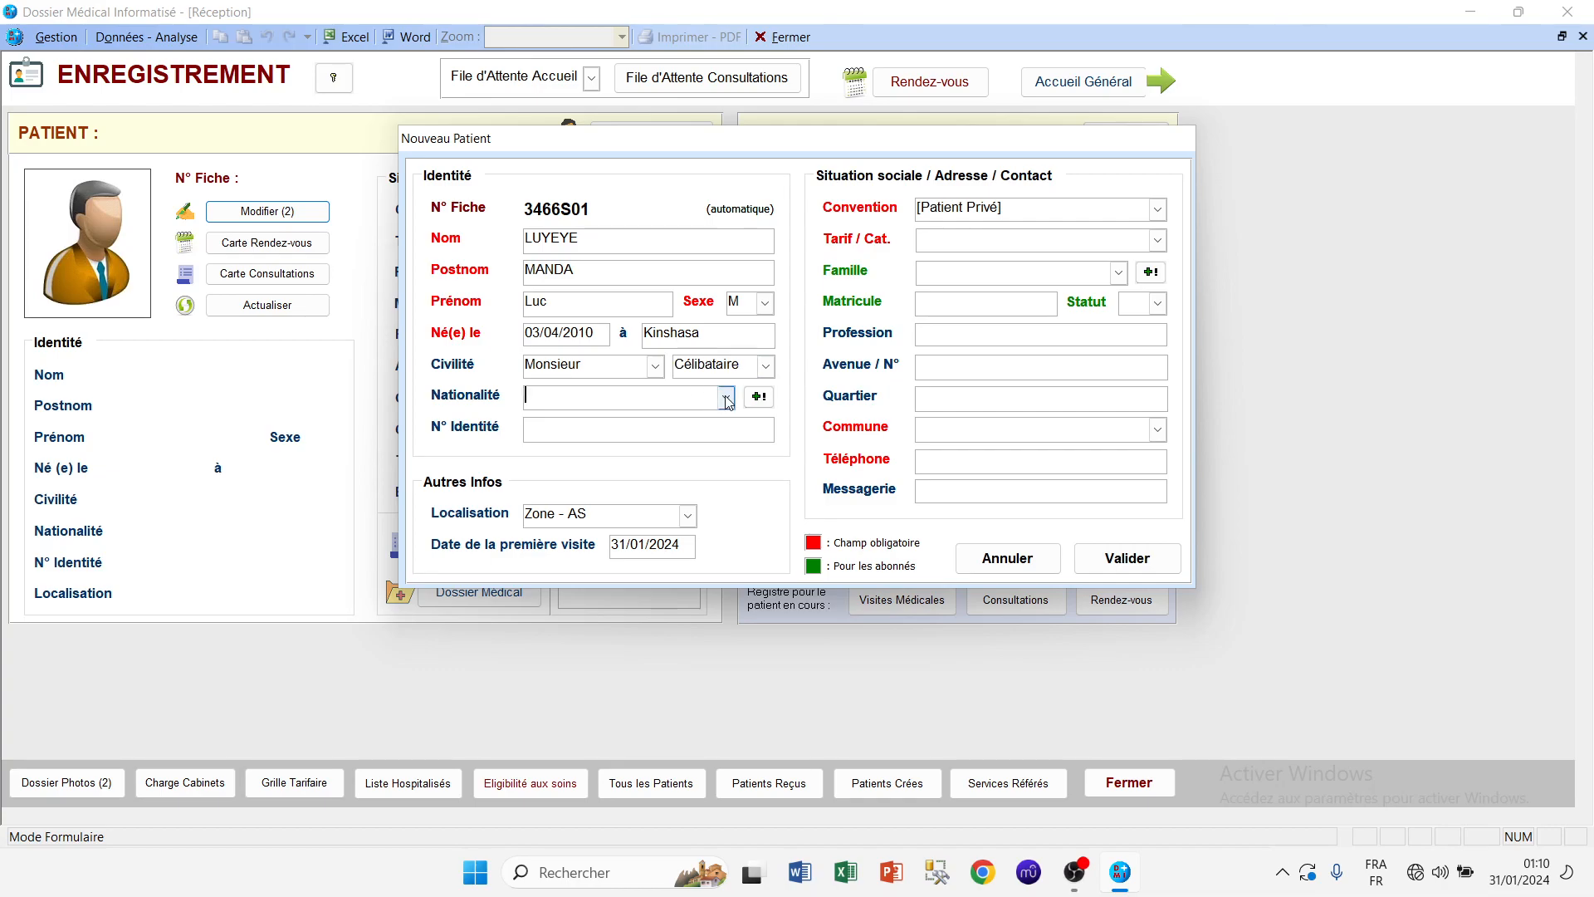
pyautogui.click(728, 398)
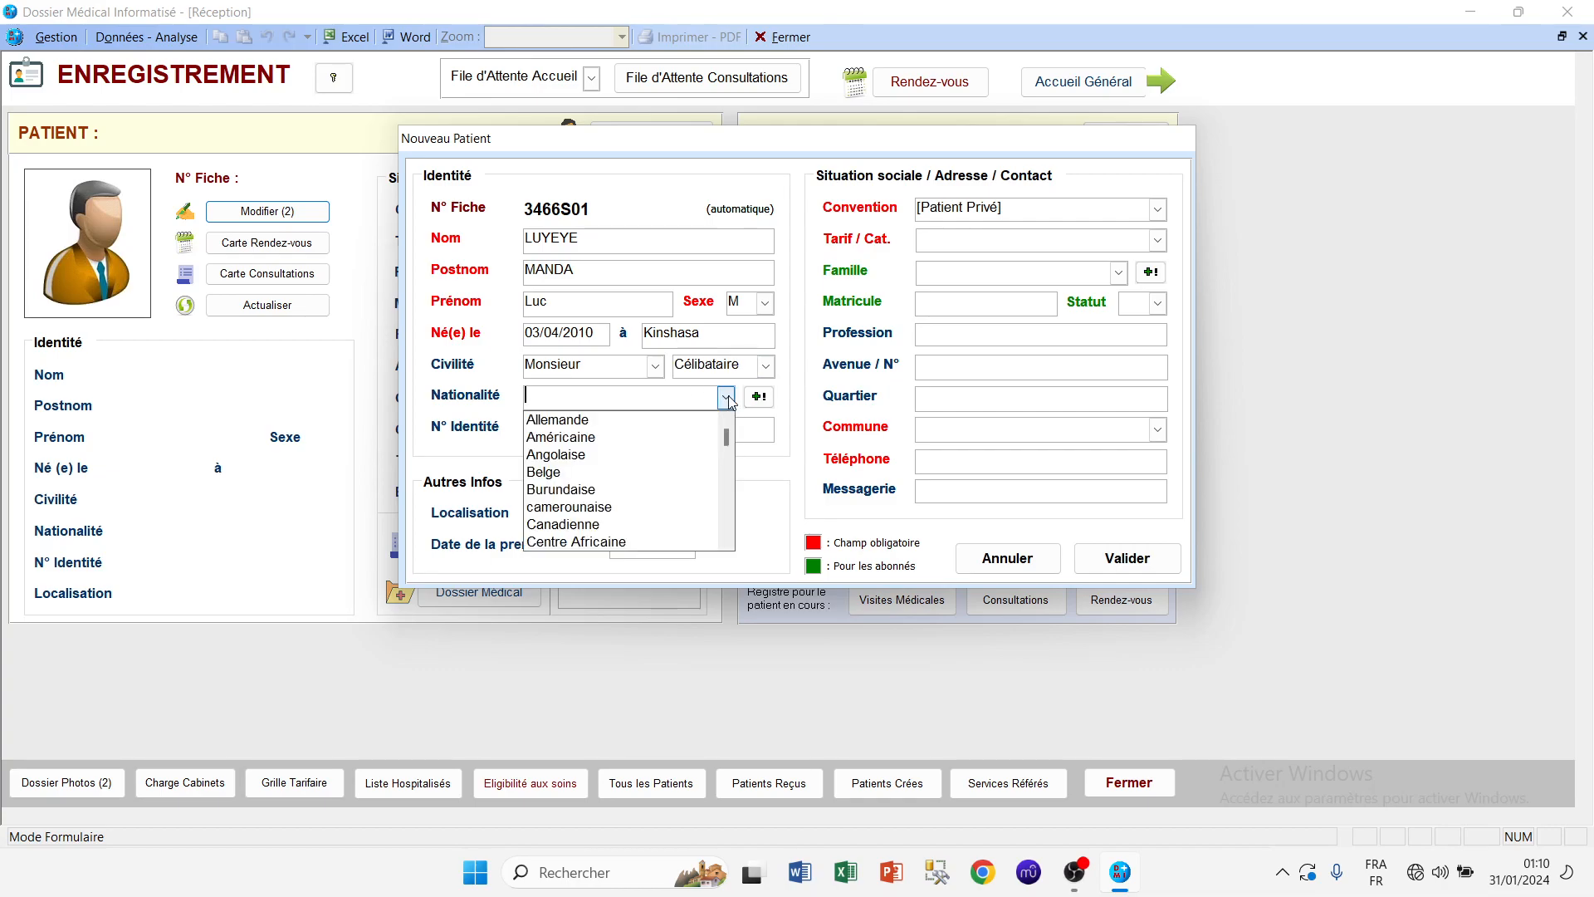
pyautogui.click(727, 397)
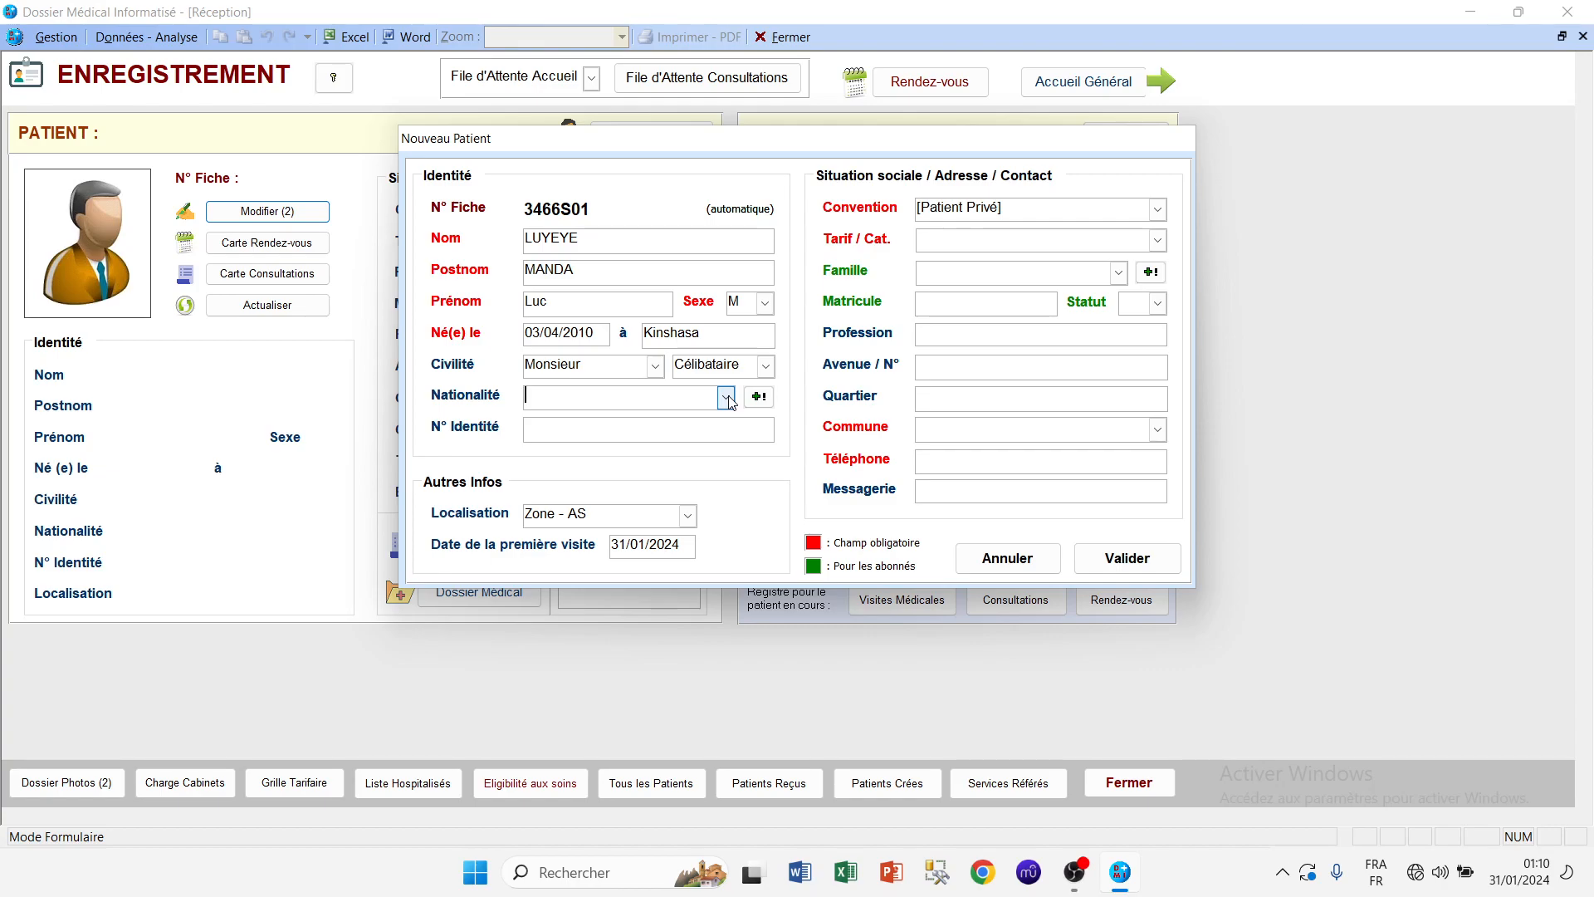
pyautogui.click(727, 397)
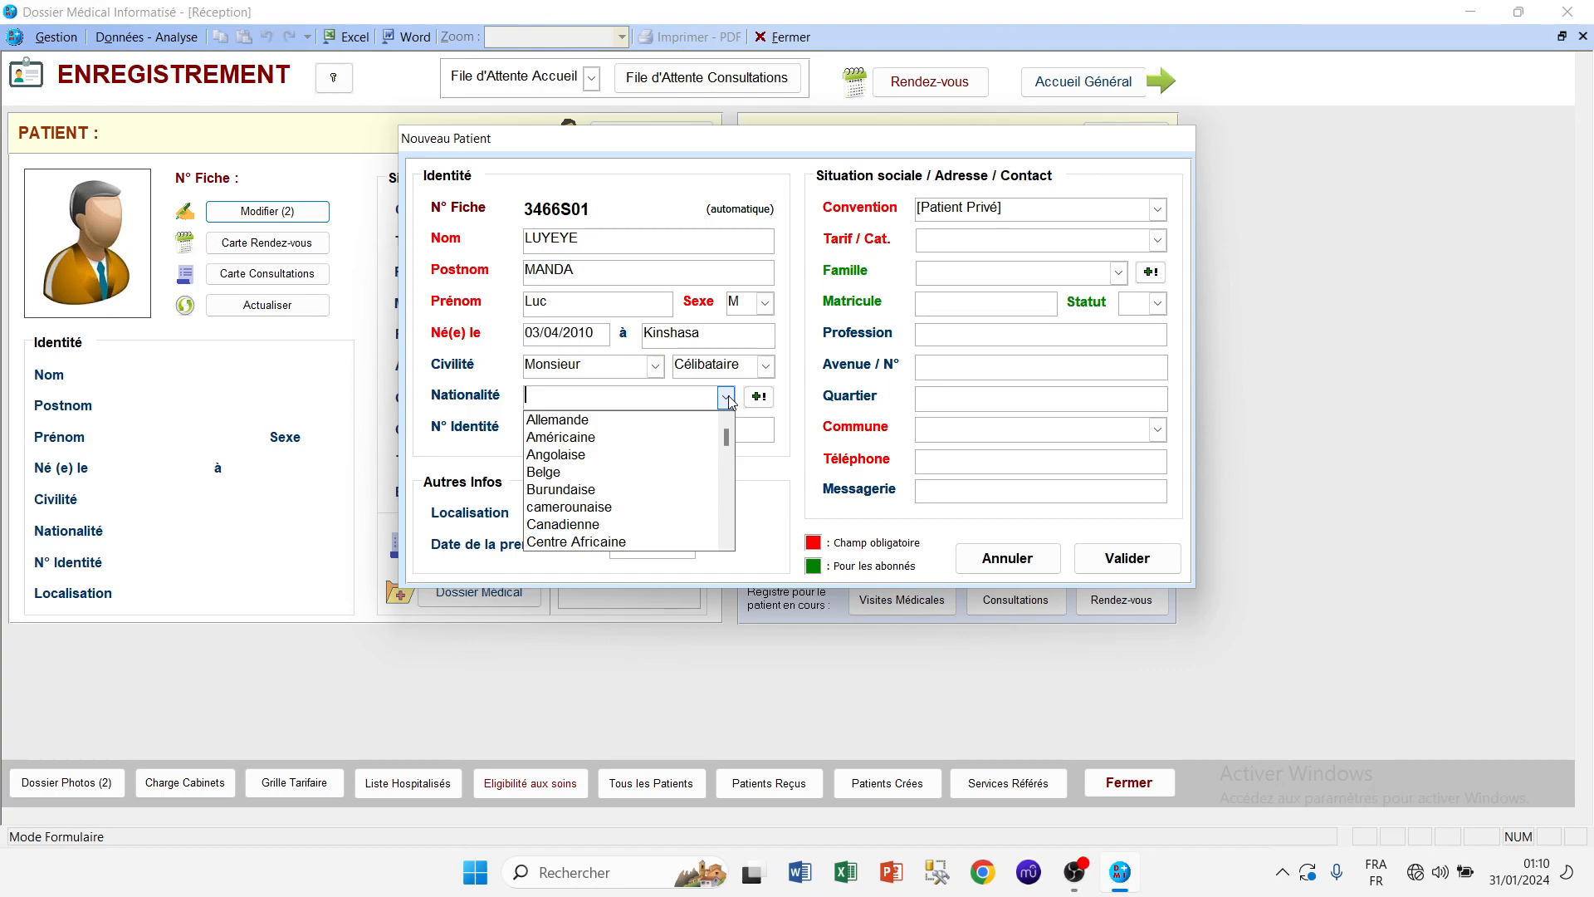
pyautogui.write('congolaise (RDC')
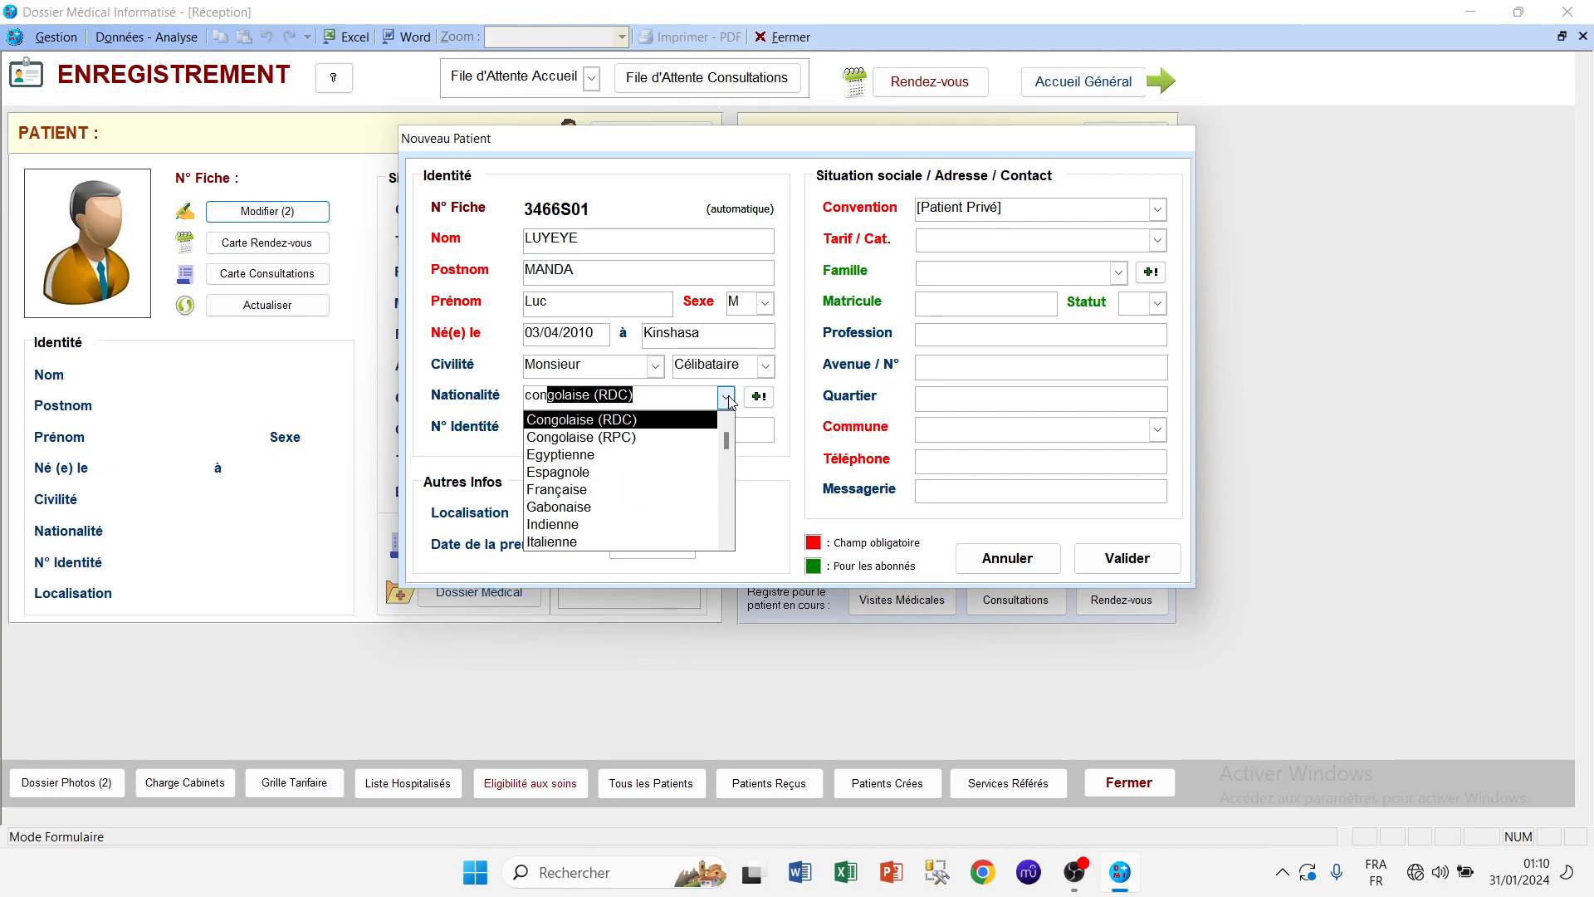
pyautogui.click(627, 420)
pyautogui.click(628, 422)
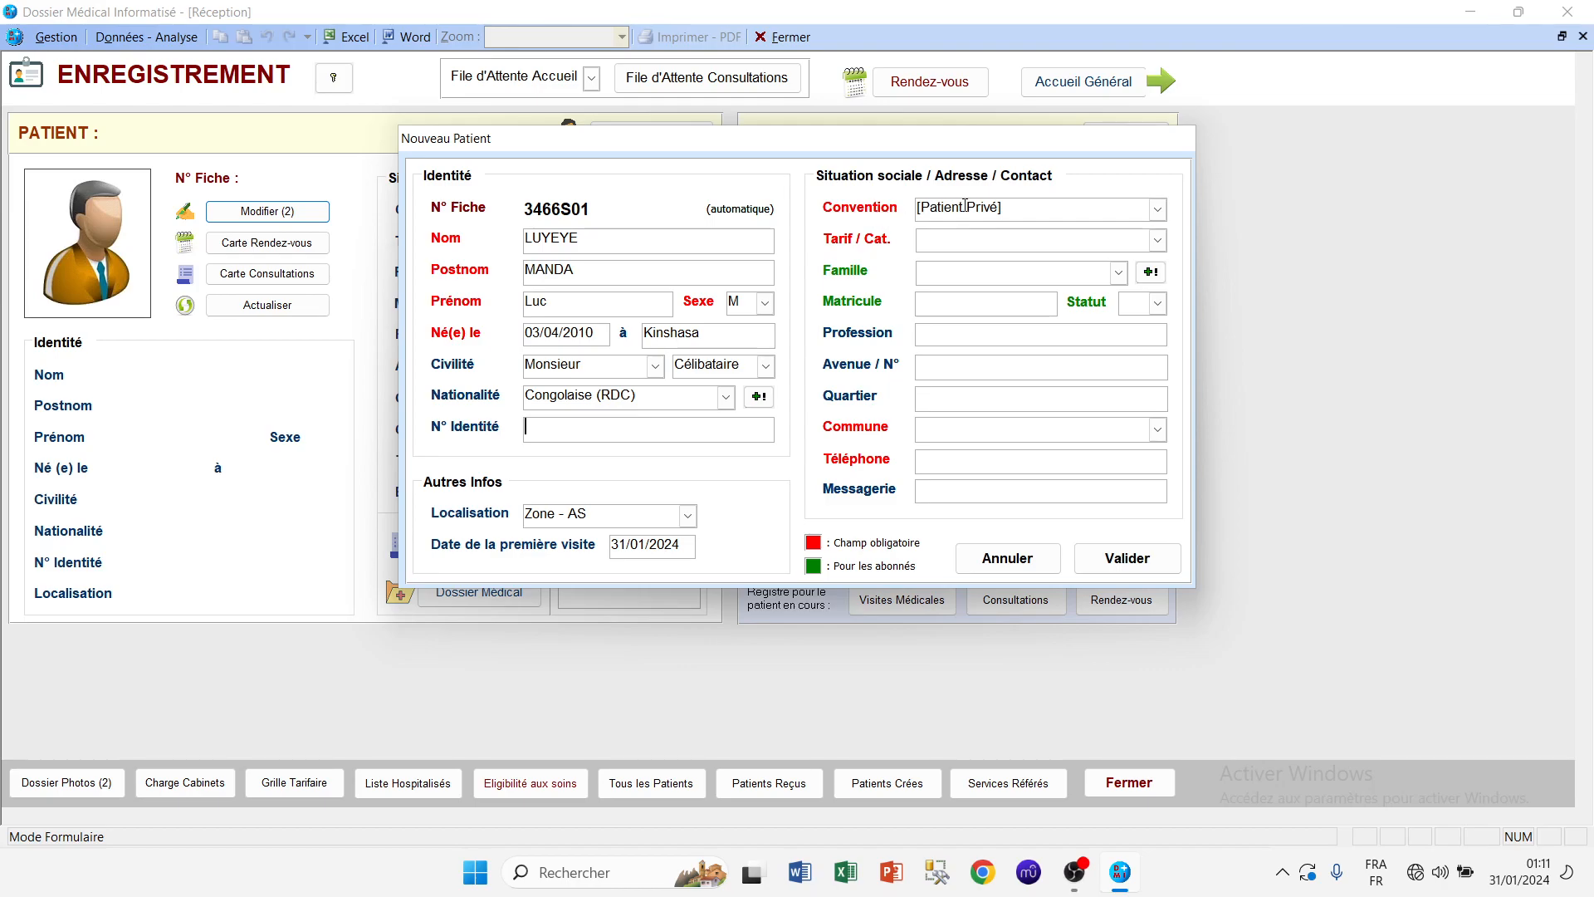
# Step: Keep the [Patient Privé] convention and choose PRV as the tariff category
pyautogui.click(1158, 210)
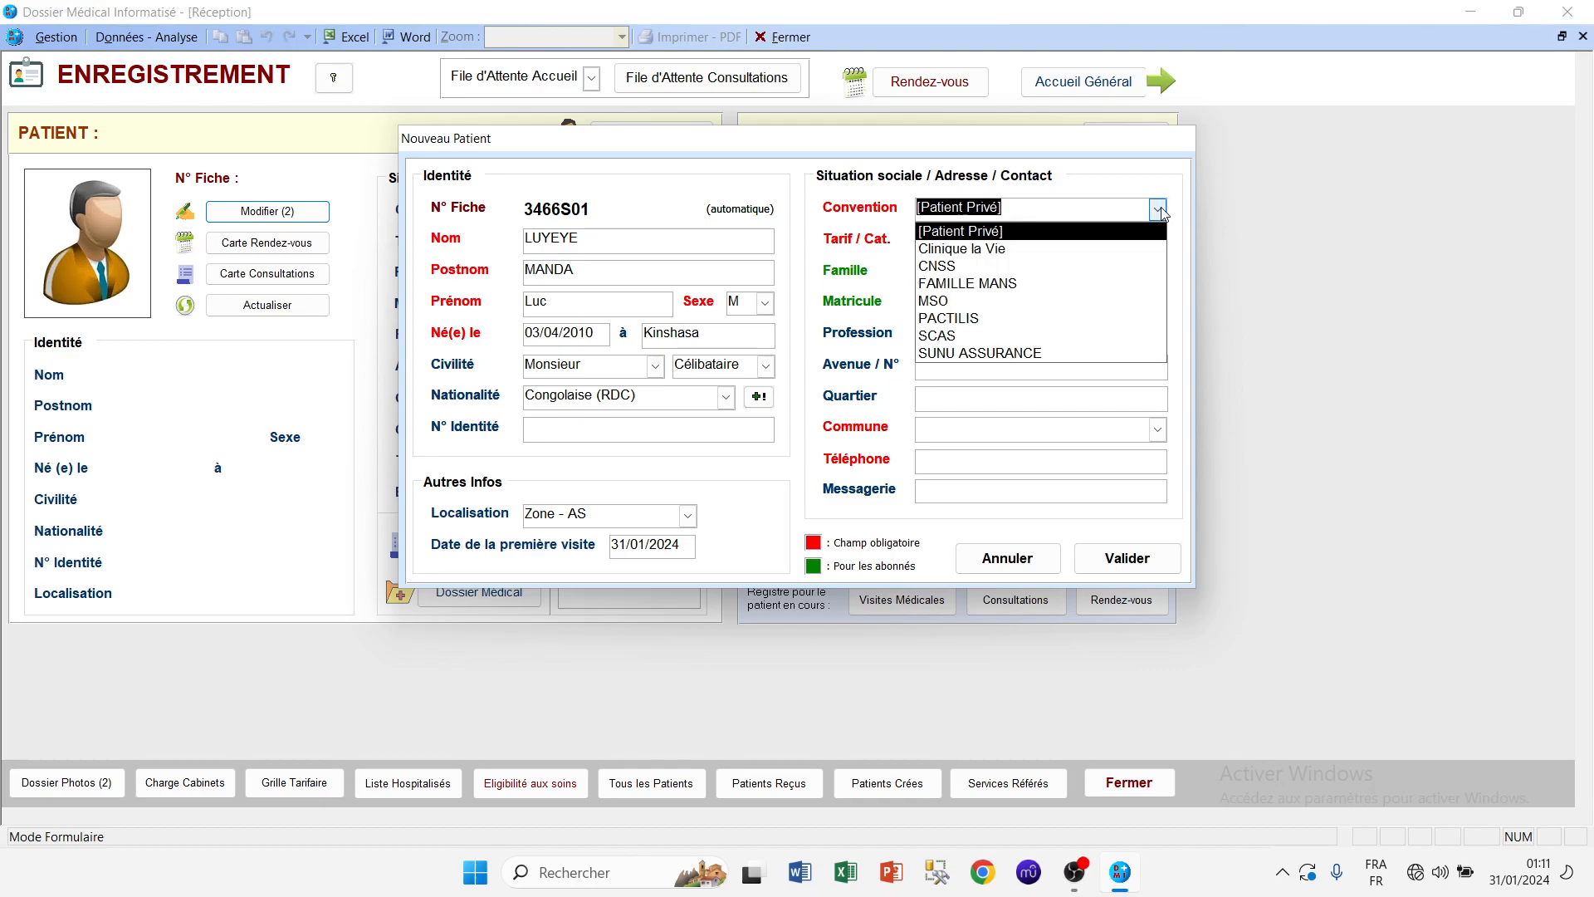
pyautogui.click(1160, 212)
pyautogui.click(1094, 241)
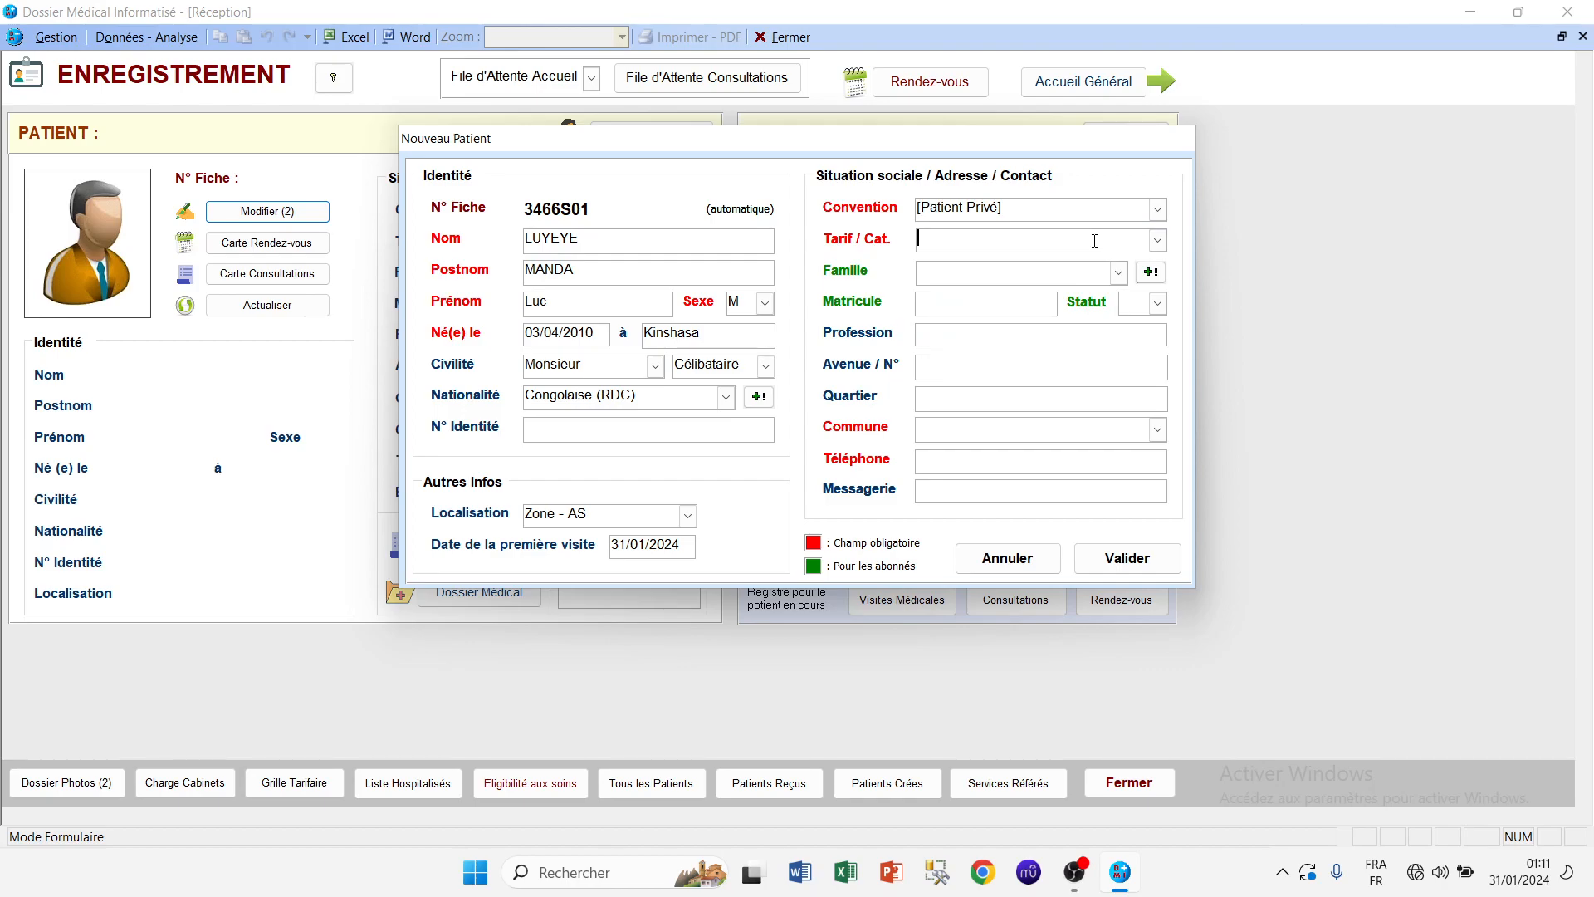
pyautogui.click(1156, 241)
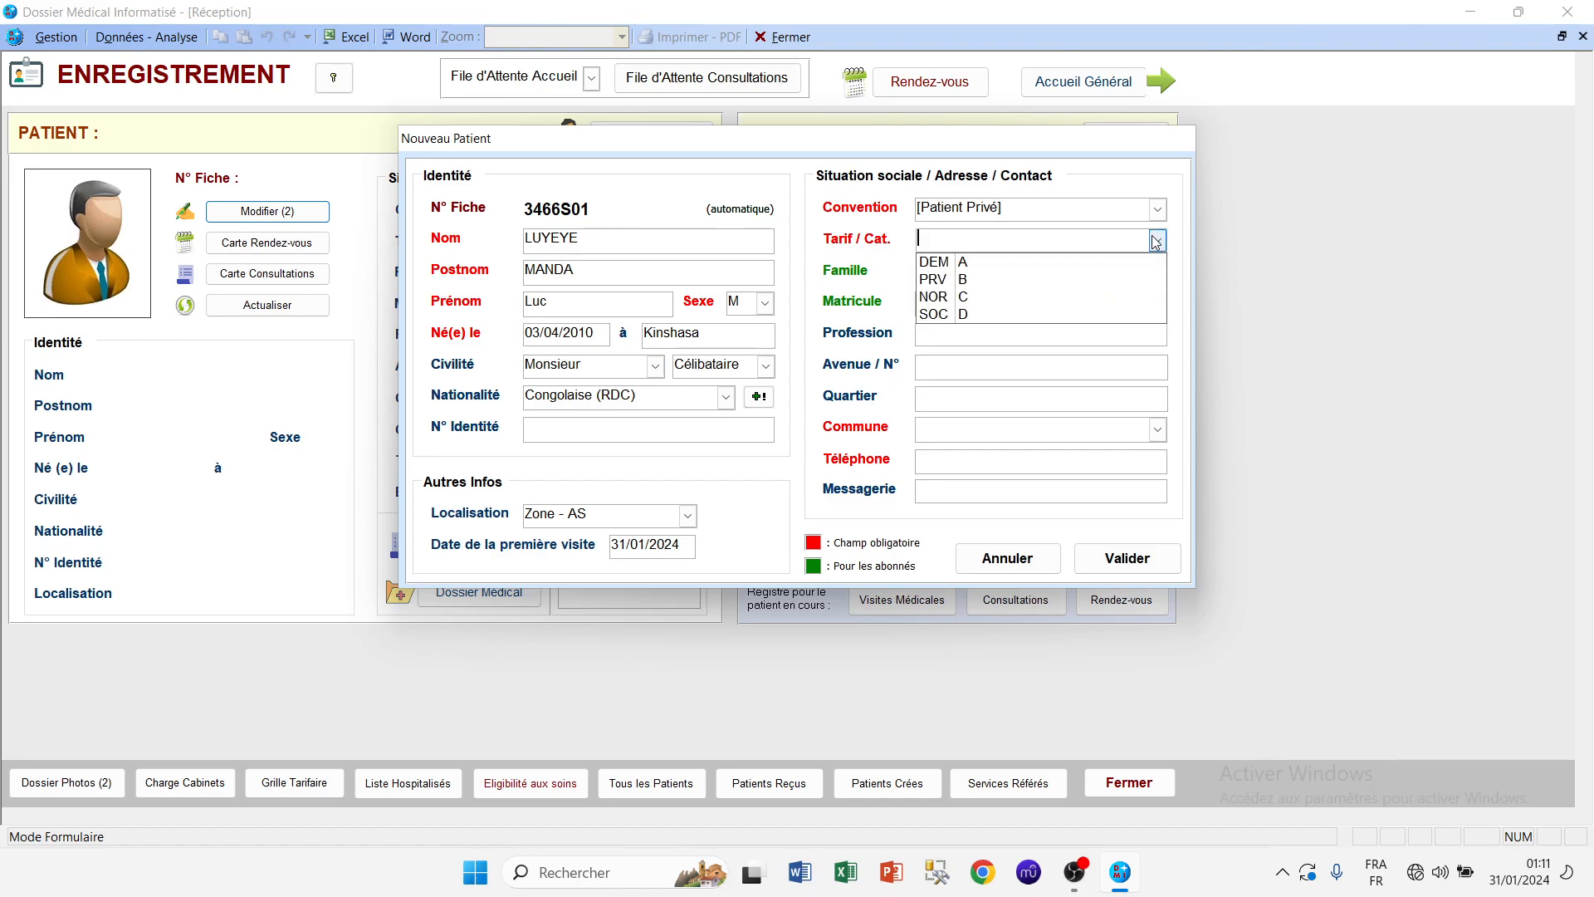
pyautogui.click(1029, 279)
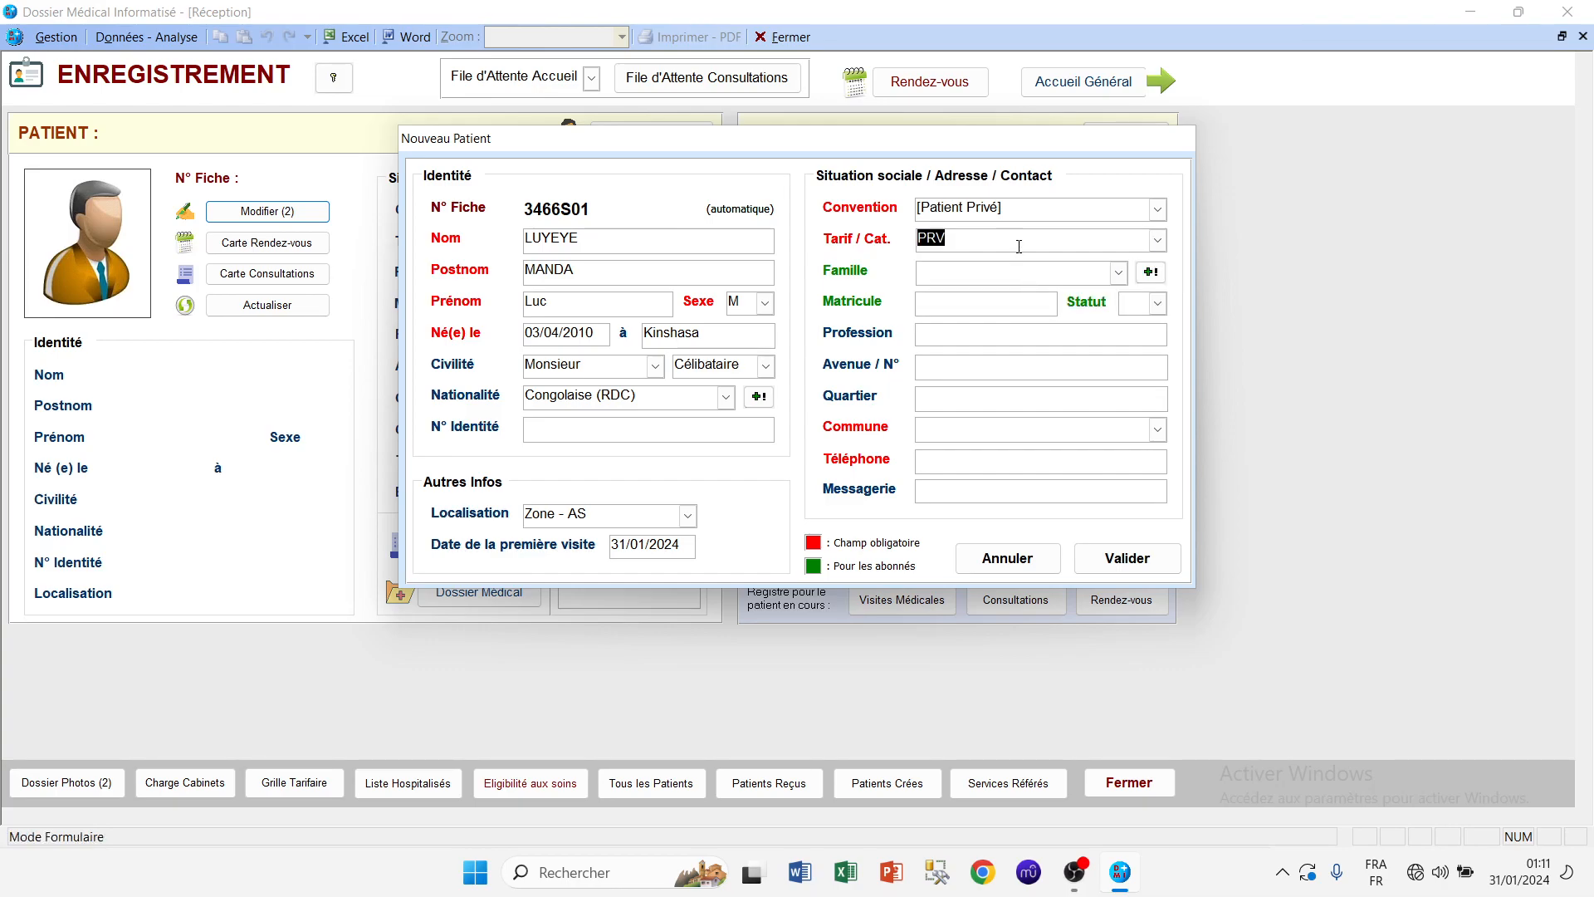
pyautogui.click(1005, 271)
# Step: Fill in the patient's avenue and number, neighbourhood, and commune from the dropdown
pyautogui.click(1001, 404)
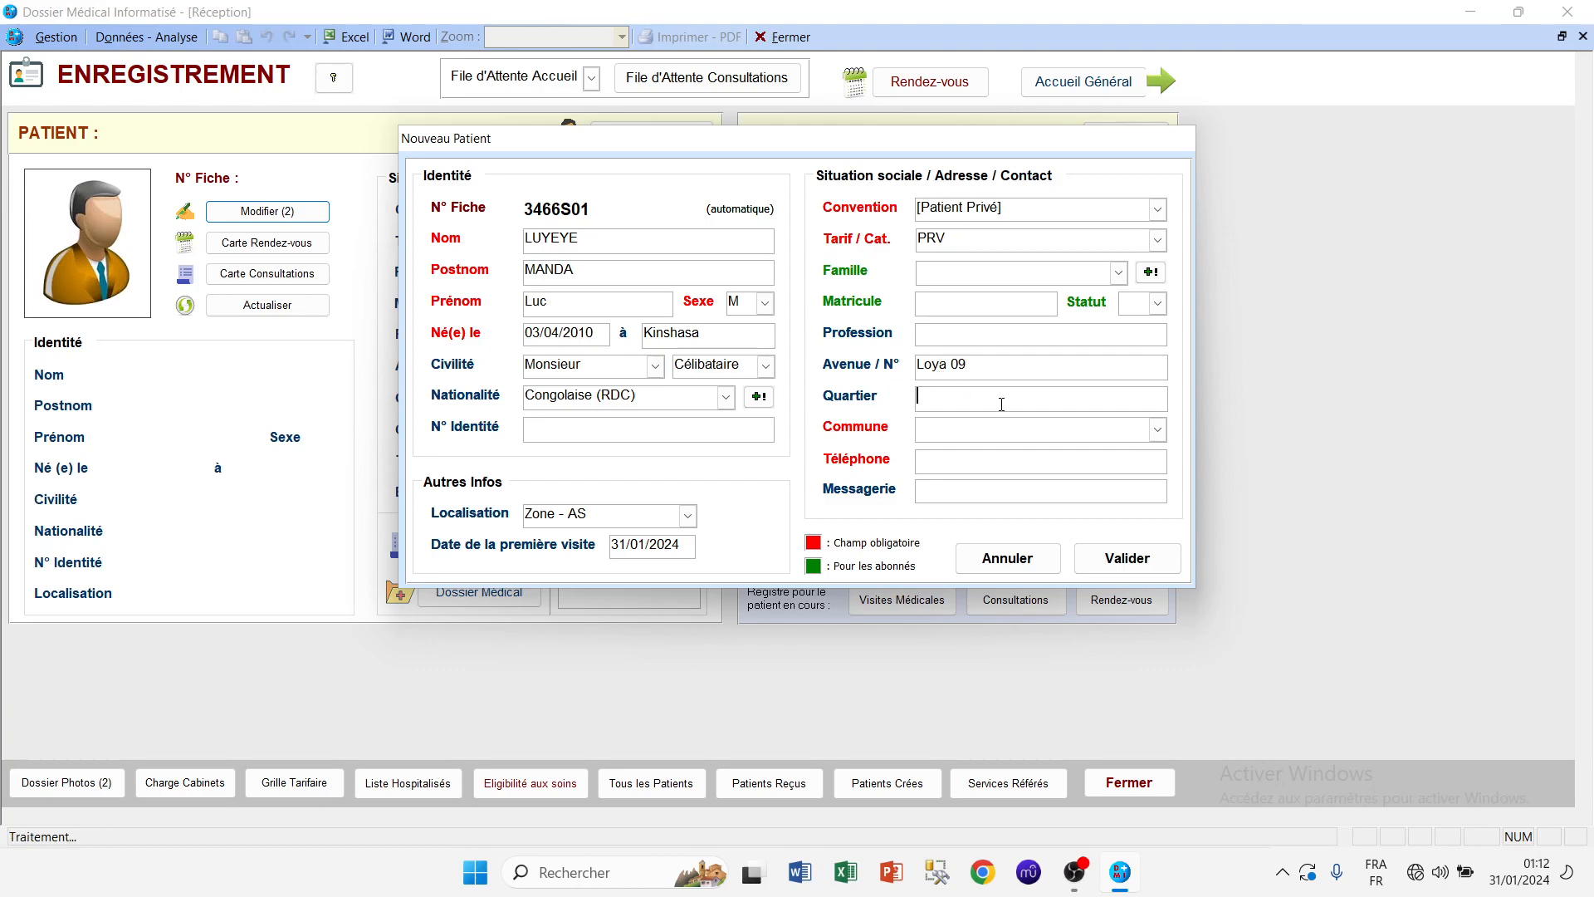
pyautogui.write('Masamba')
pyautogui.click(1026, 425)
pyautogui.click(1158, 427)
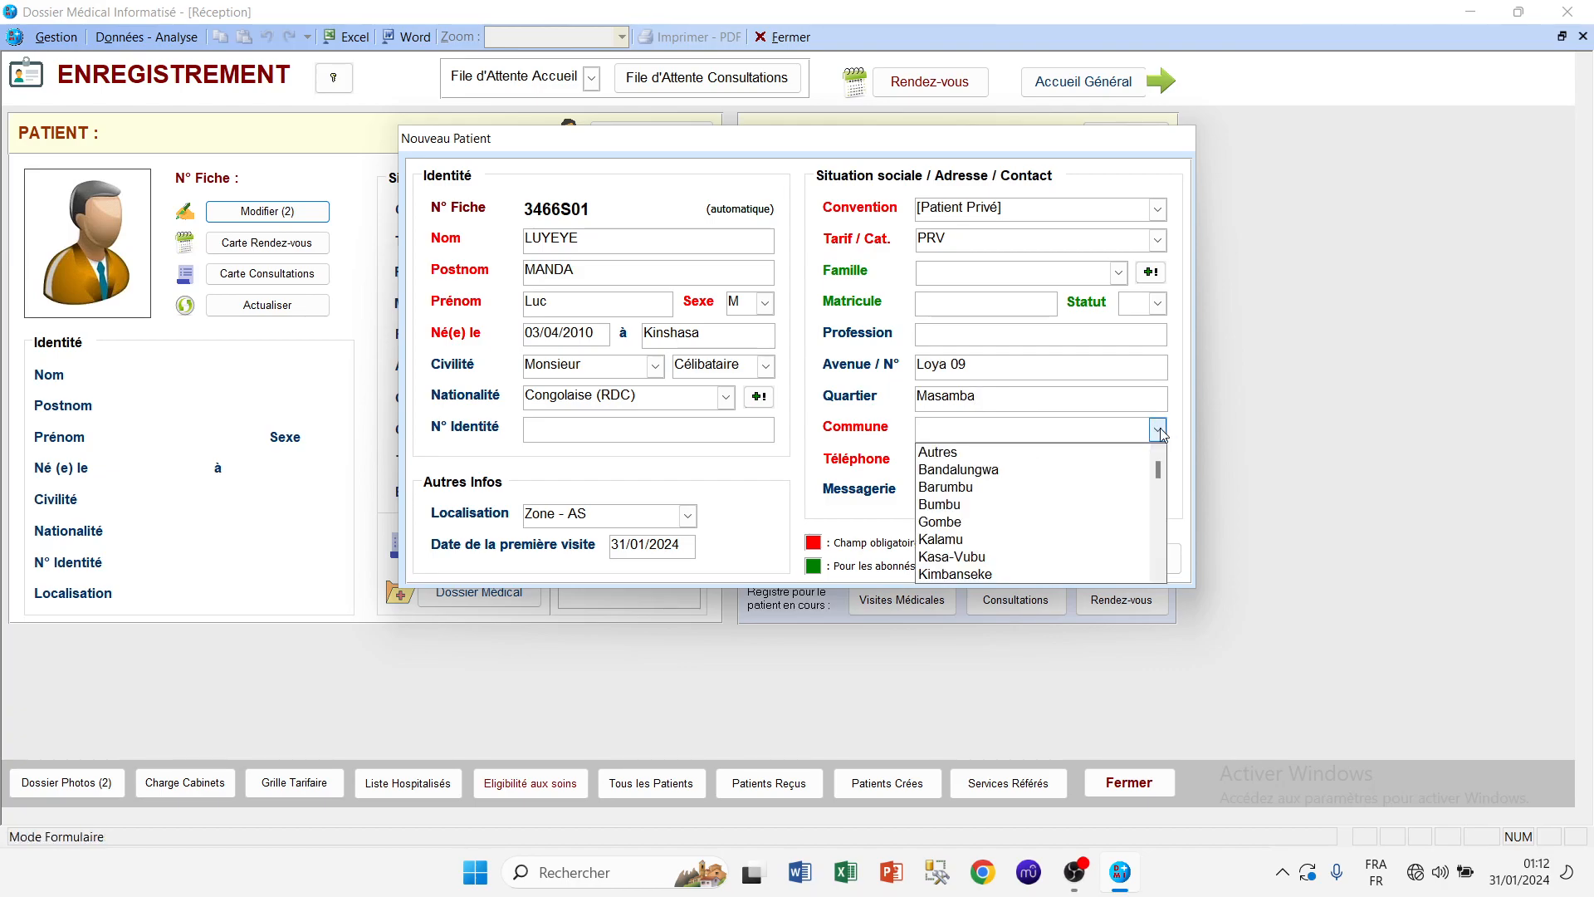
pyautogui.scroll(-1, 1158, 427)
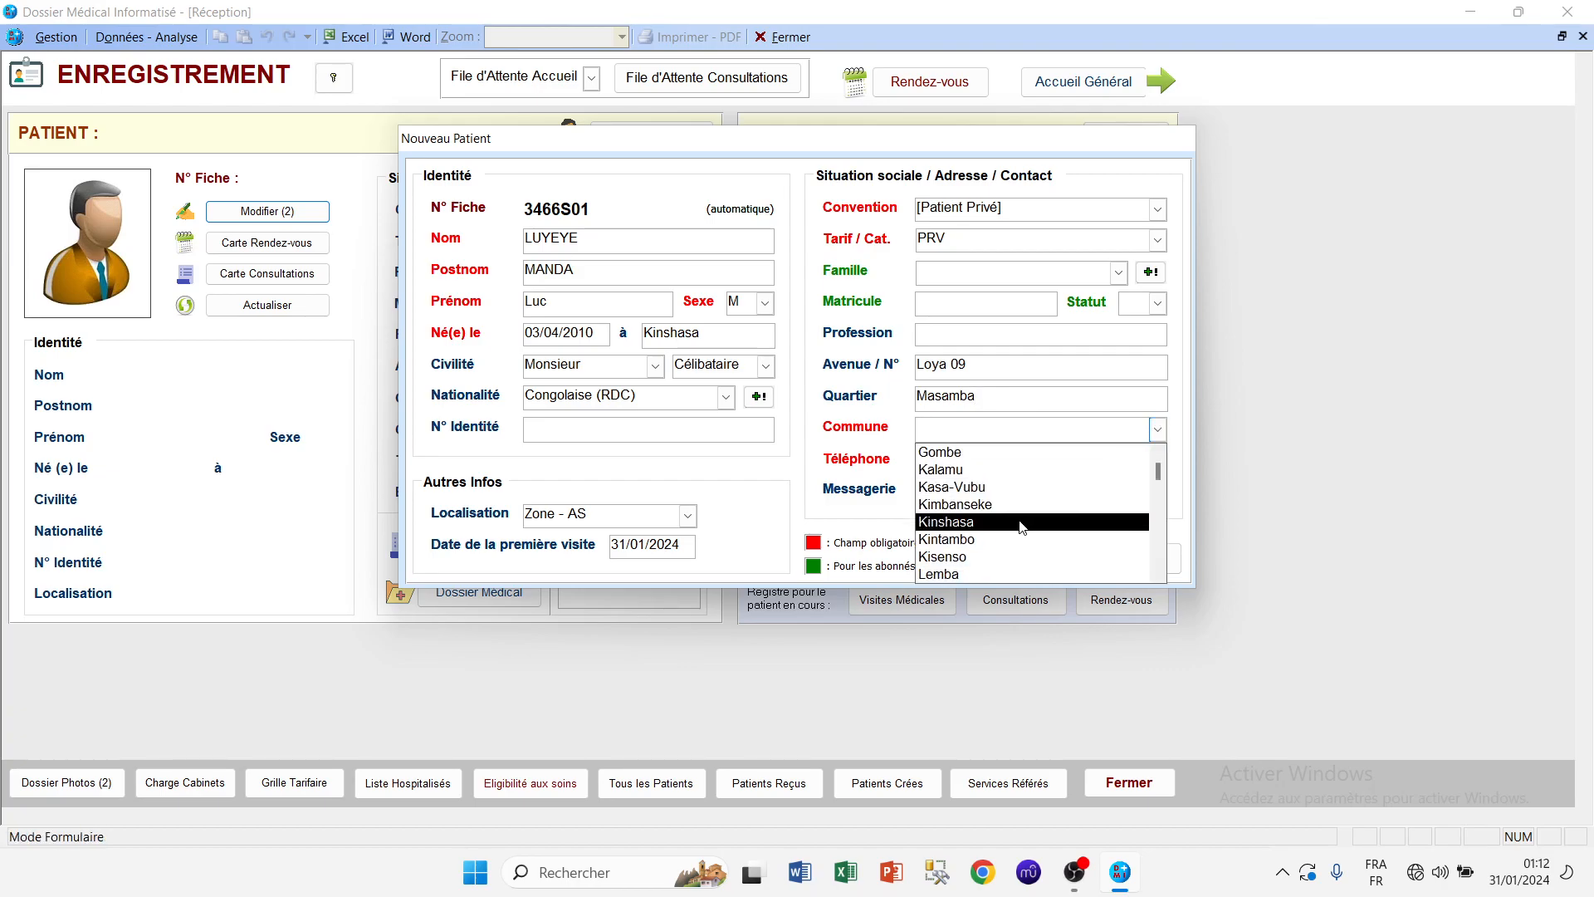
pyautogui.click(1017, 555)
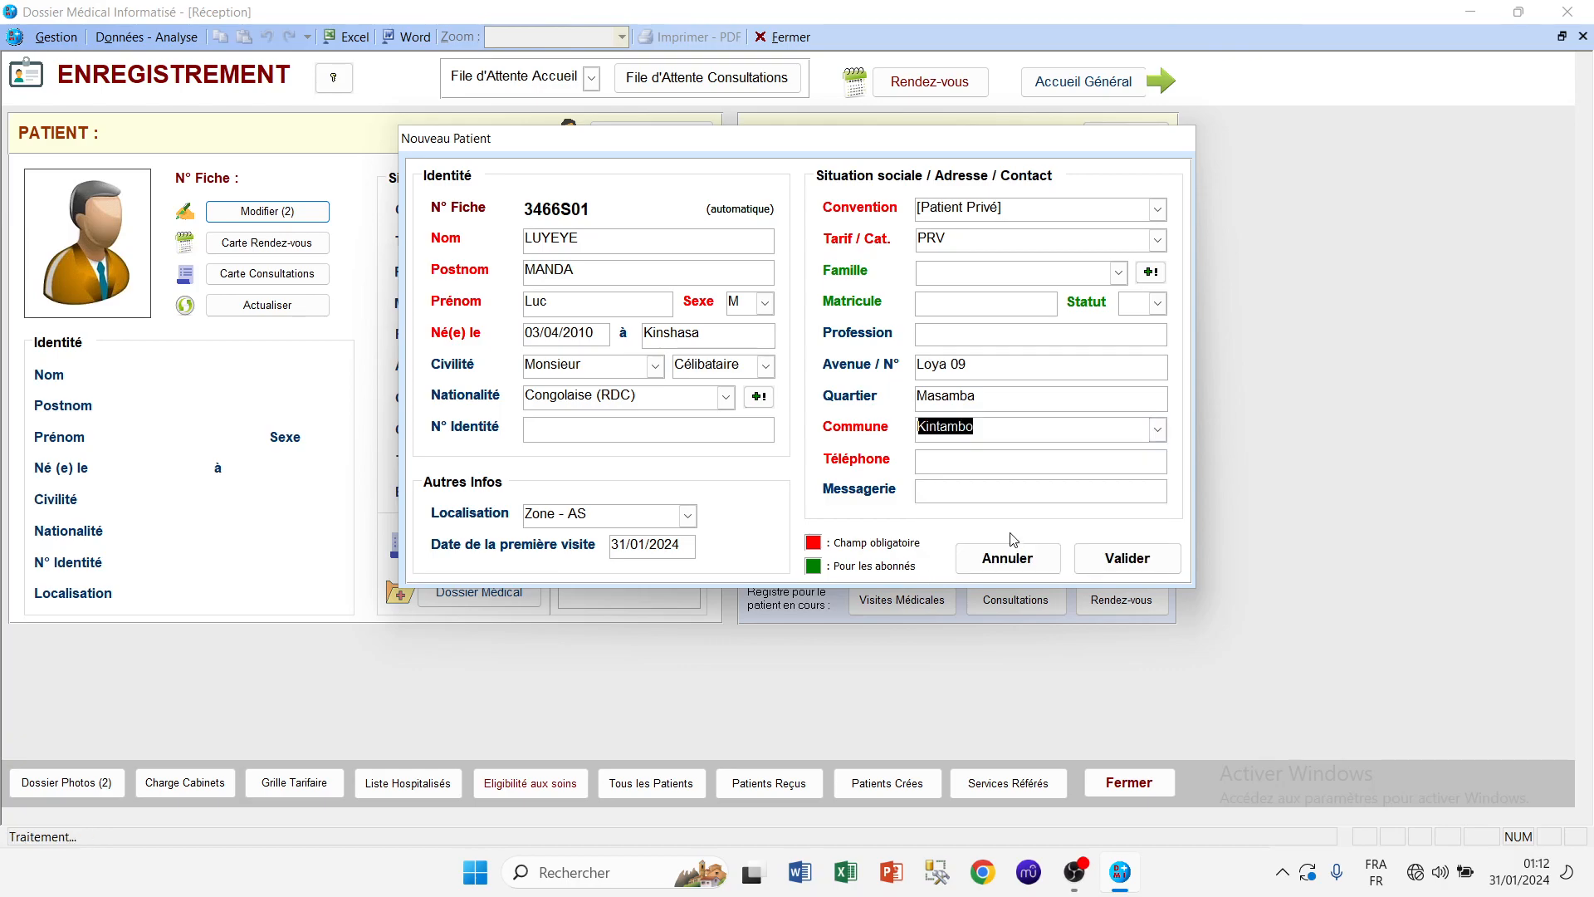
# Step: Type the patient's phone number with the +243 country code in Téléphone
pyautogui.click(994, 460)
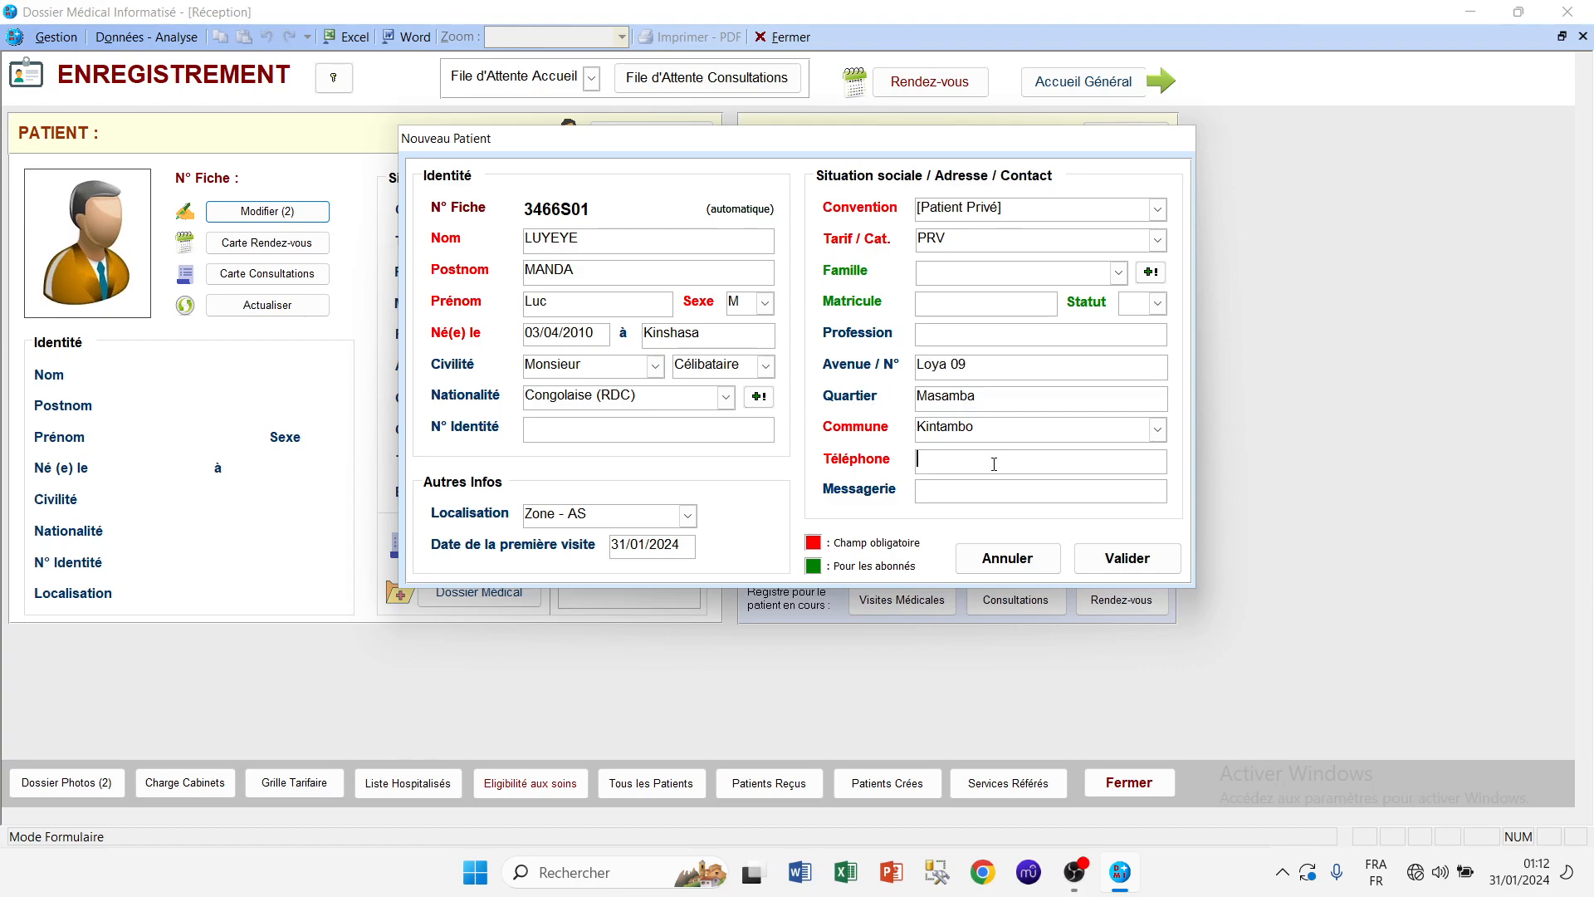
pyautogui.write('+243')
pyautogui.write('820 234')
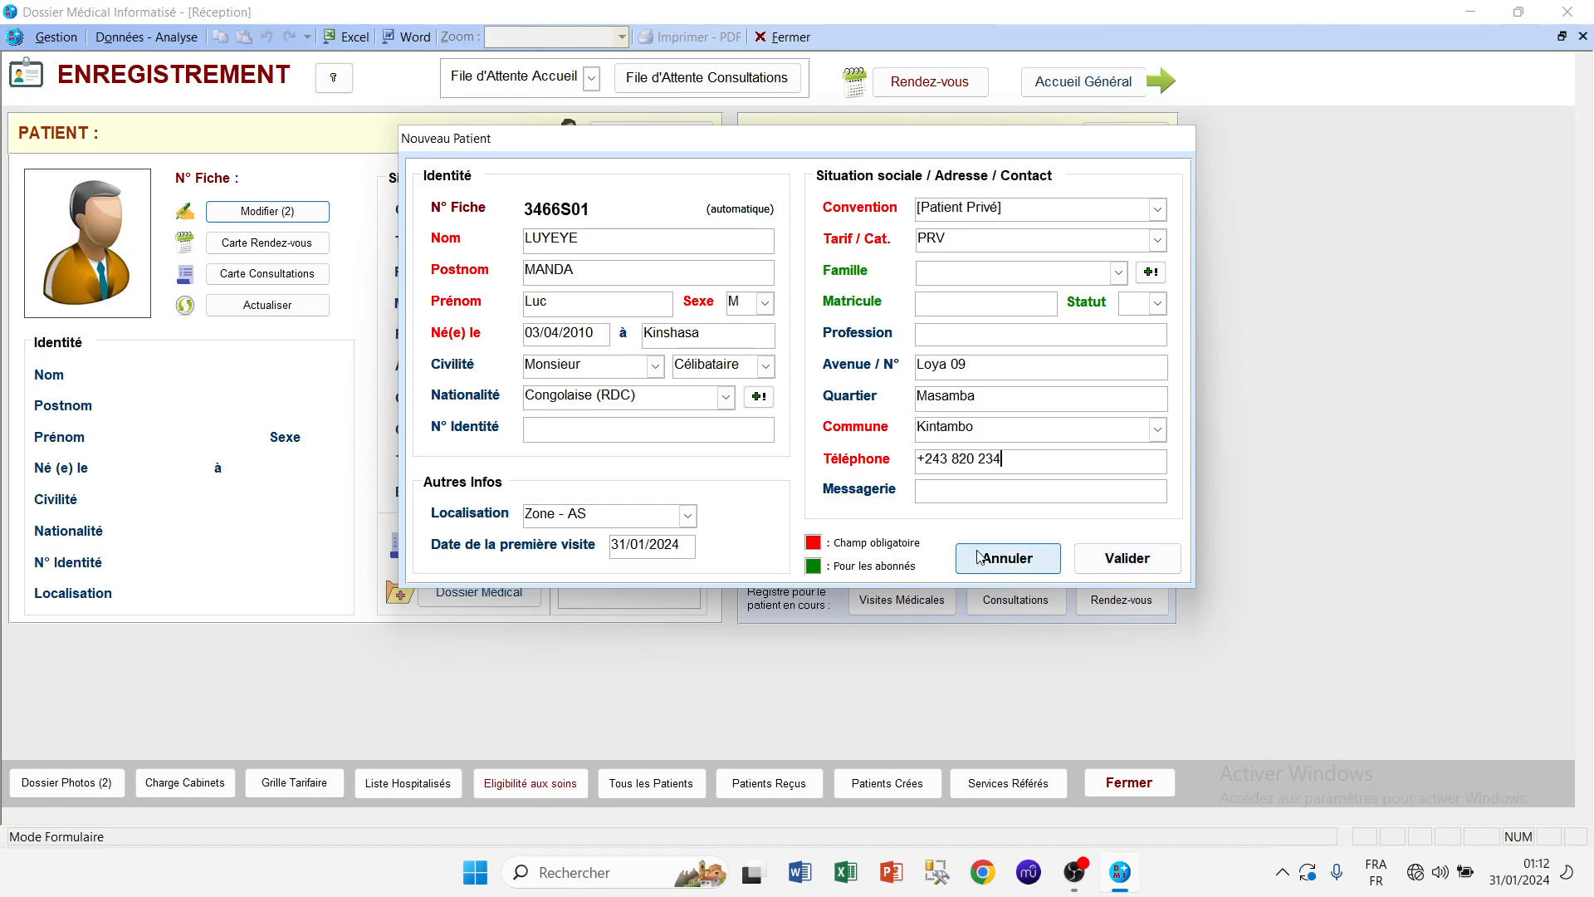
# Step: Confirm Localisation Zone - AS and validate the new patient record
pyautogui.click(687, 517)
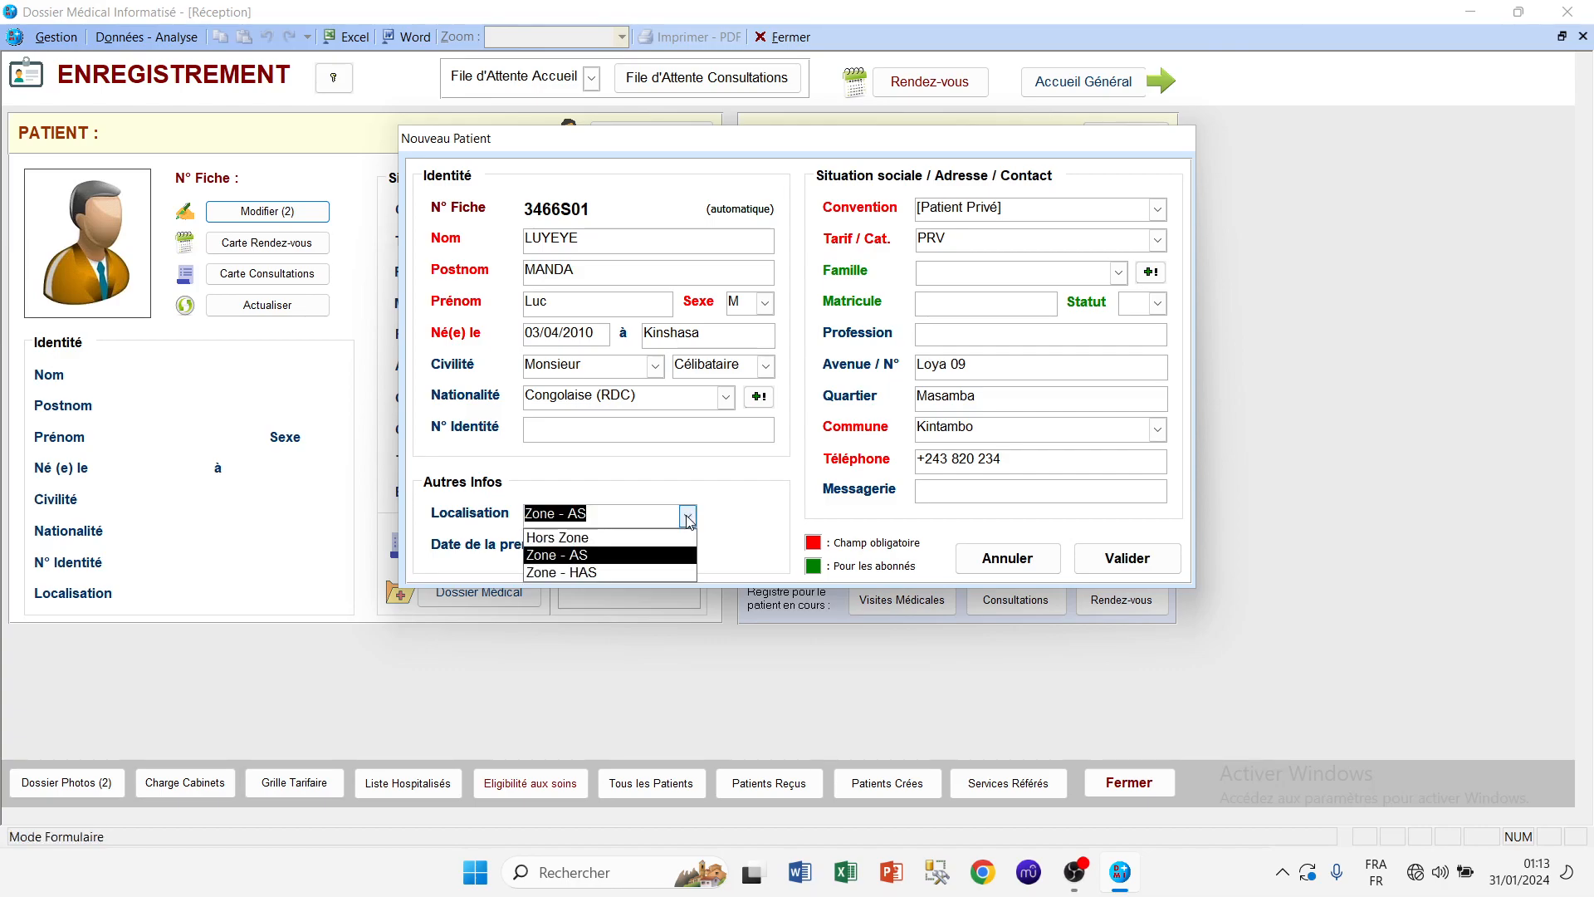
pyautogui.click(688, 517)
pyautogui.click(688, 517)
pyautogui.click(689, 517)
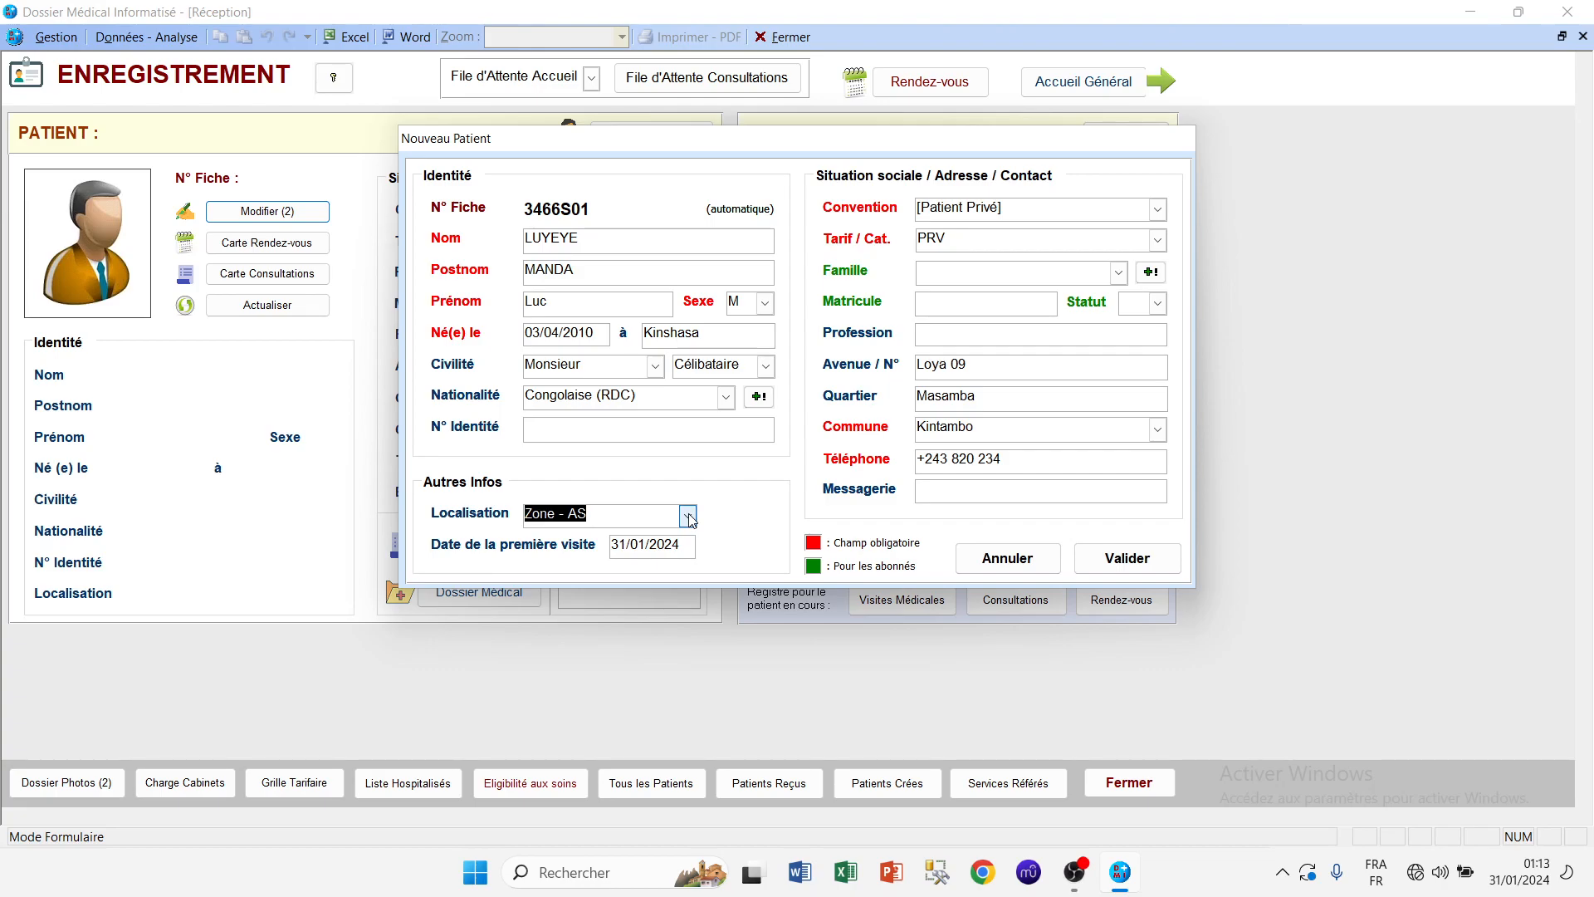
pyautogui.click(688, 517)
pyautogui.click(689, 517)
pyautogui.click(1109, 558)
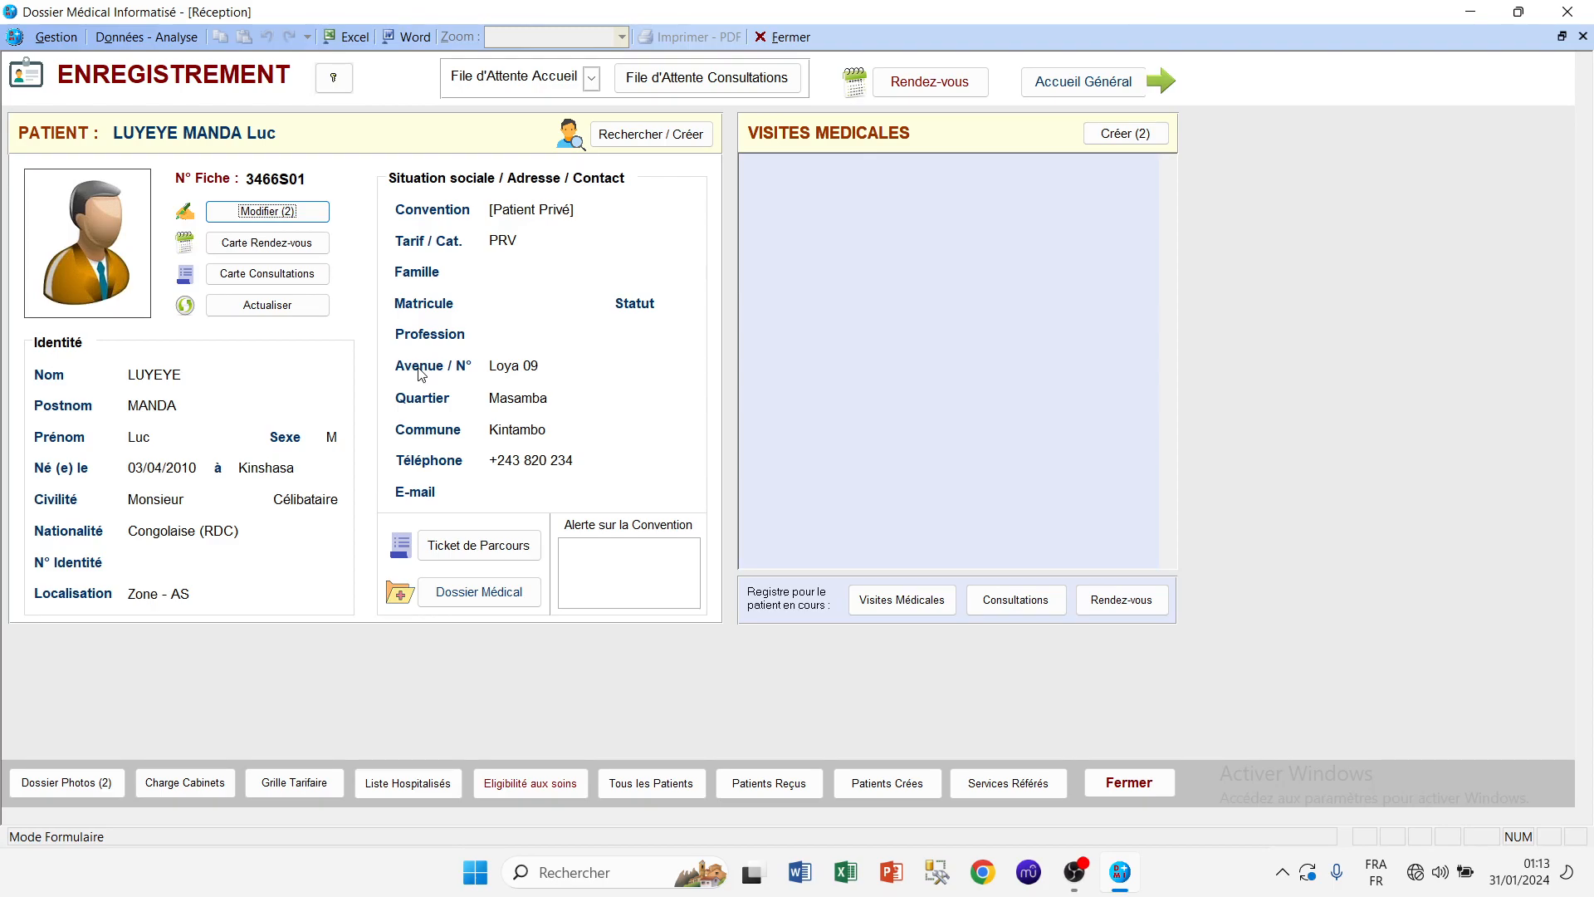
pyautogui.click(267, 212)
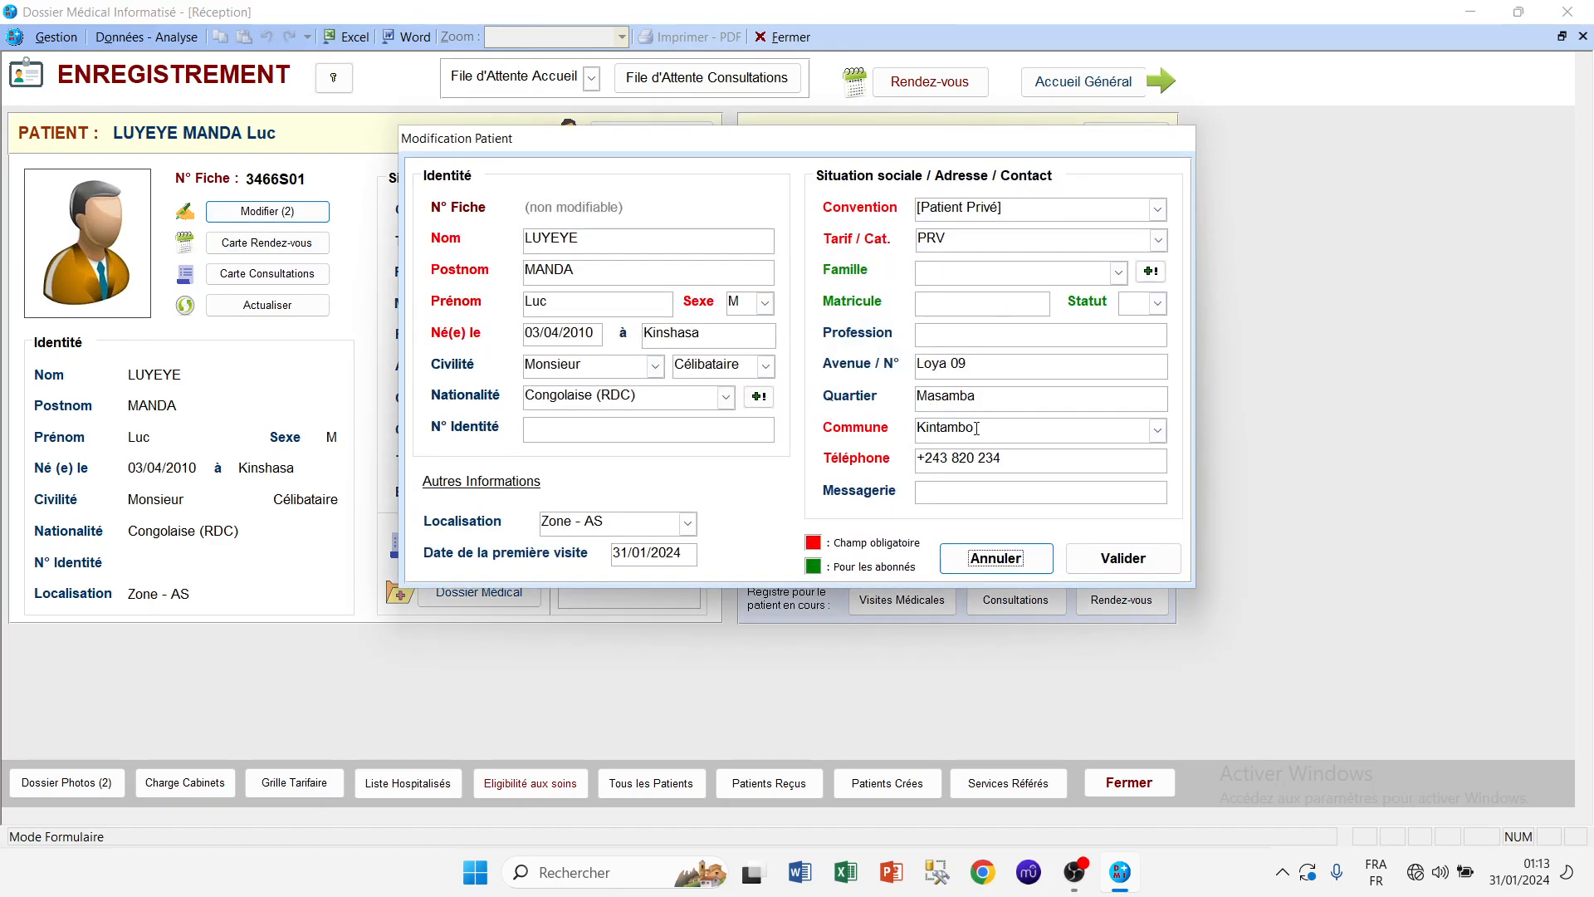
pyautogui.click(1093, 557)
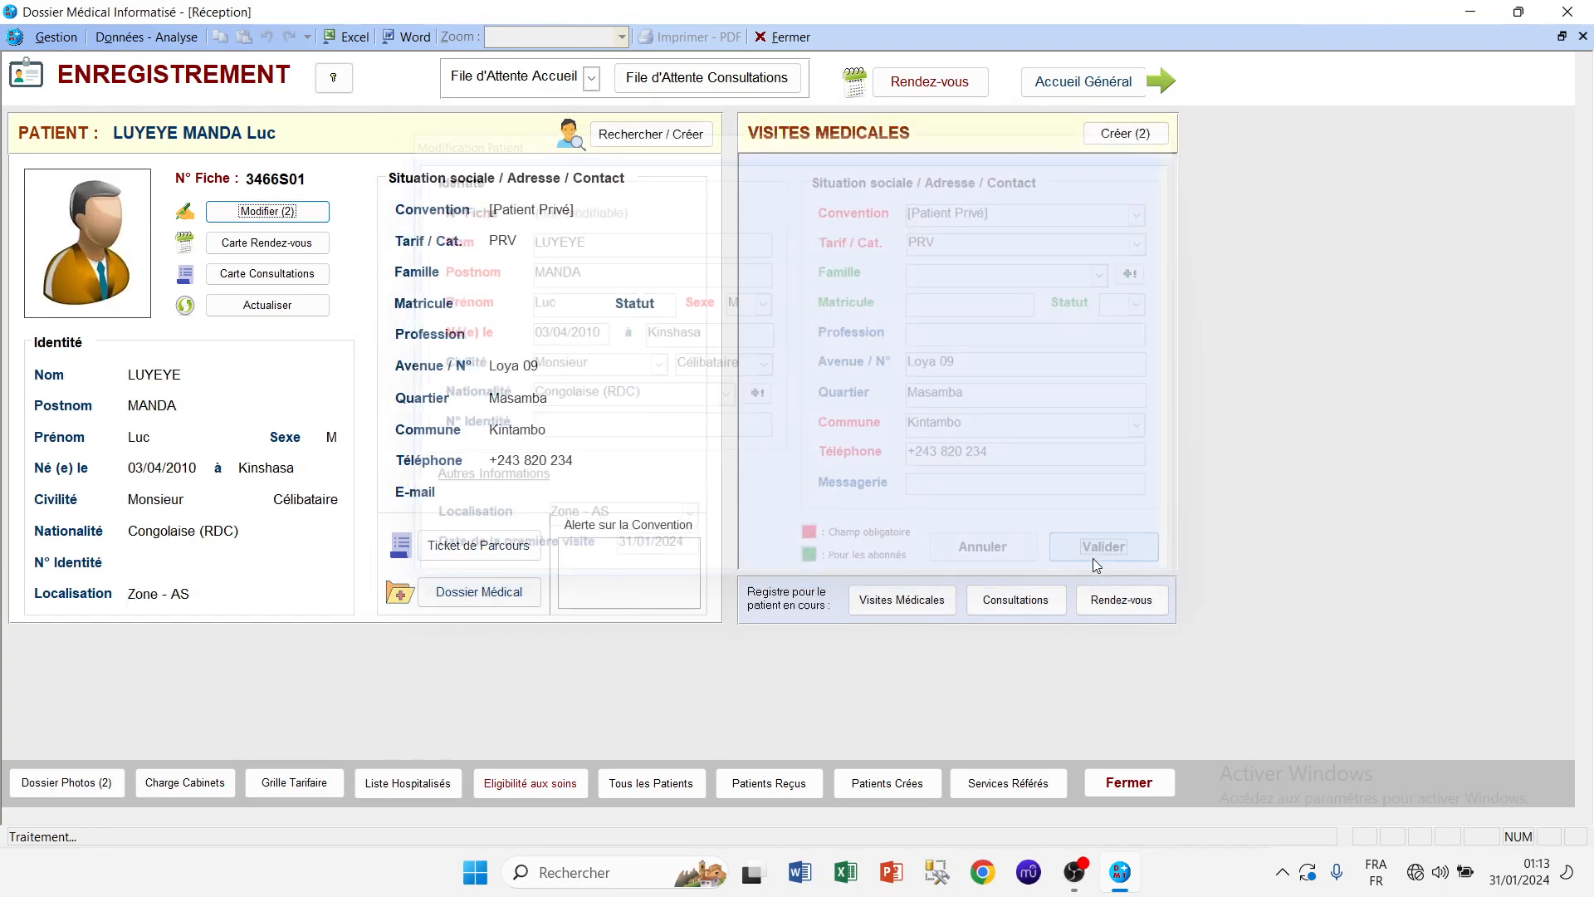